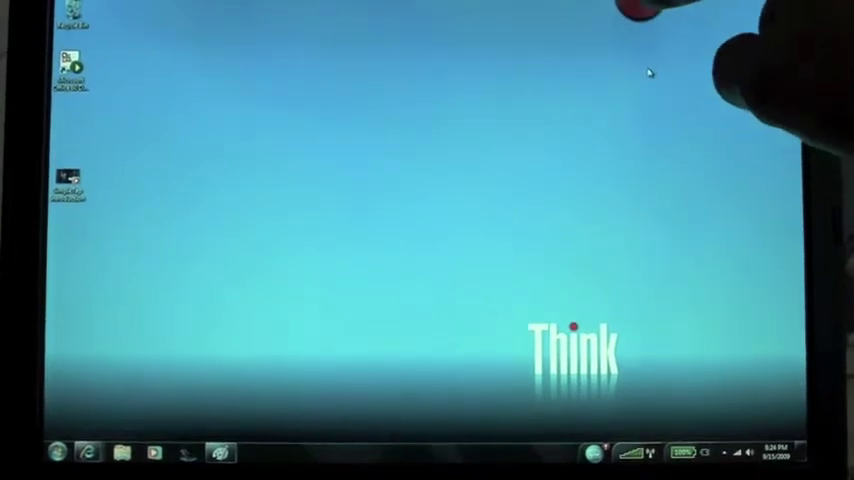
Open the SimpleTap tile grid, dismiss it, and bring it back
key("XF86Launch1")
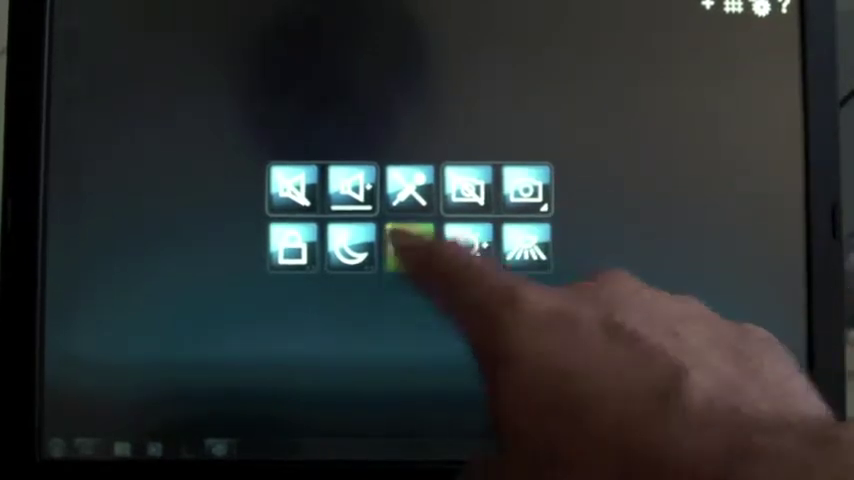
left_click(640, 40)
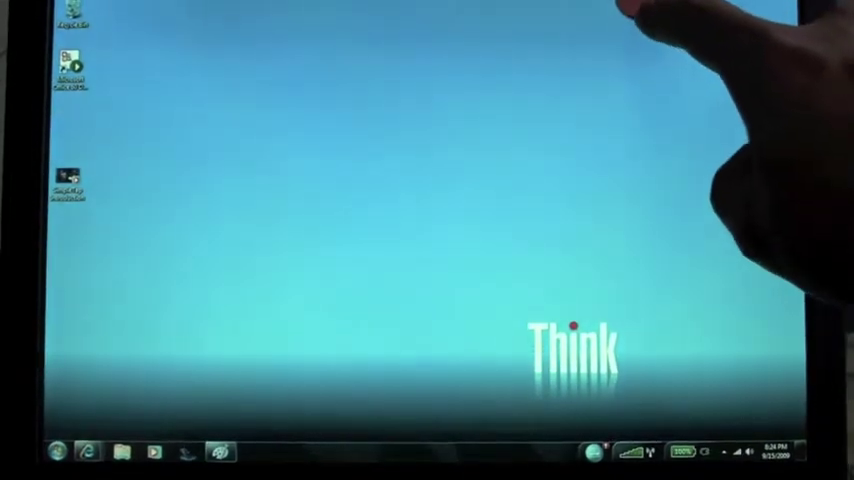
left_click(700, 120)
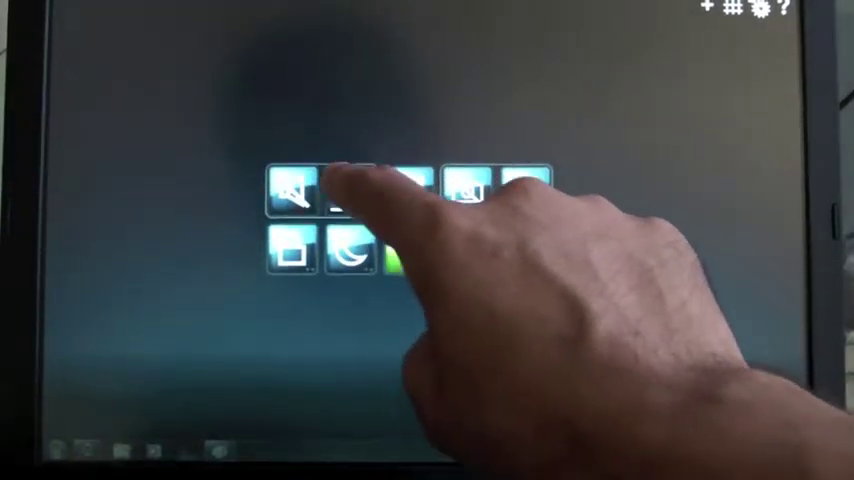
Mute and unmute the sound, then open the camera tile's preview panel
left_click(295, 190)
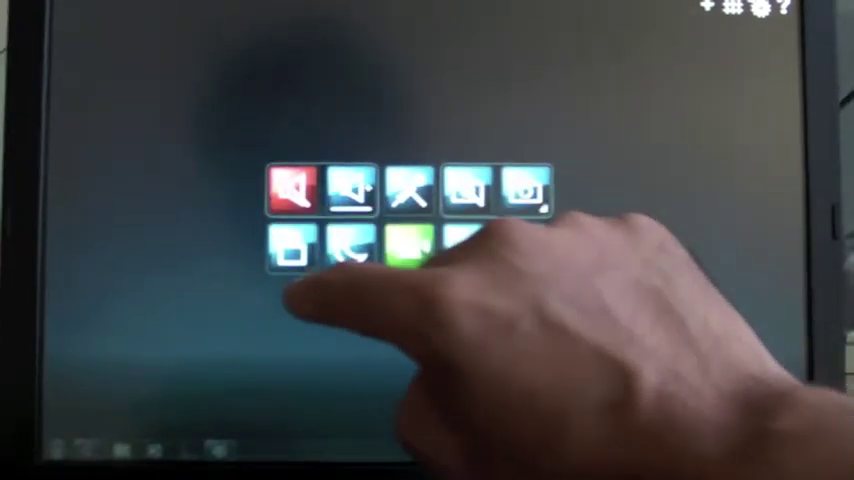
left_click(293, 185)
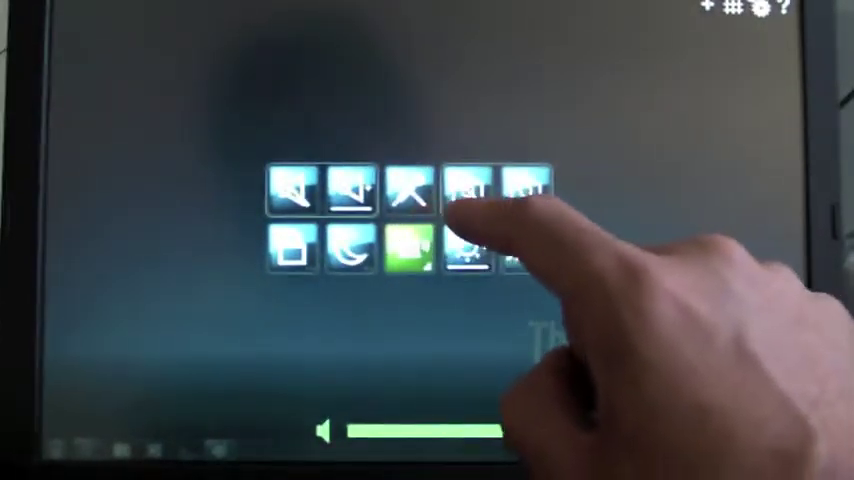
left_click(410, 190)
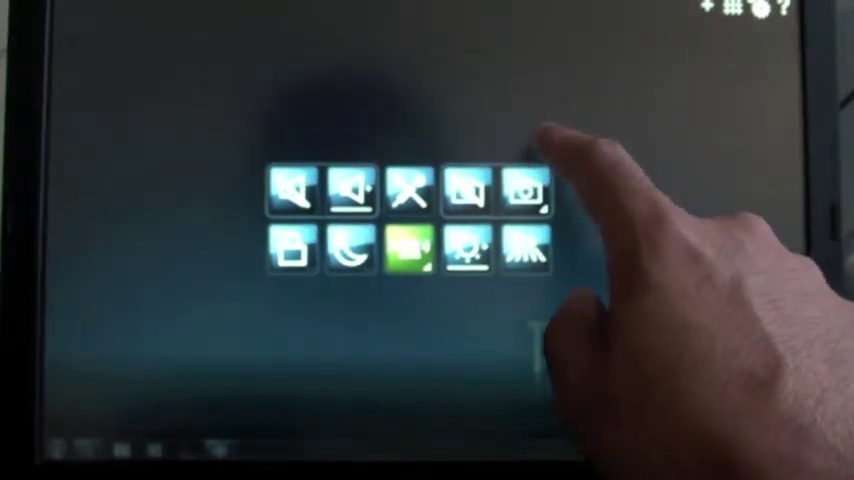
left_click(525, 188)
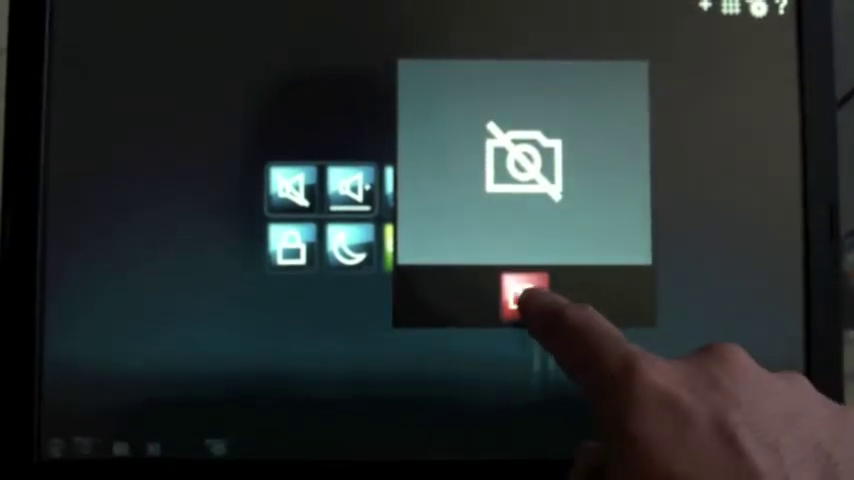
Re-enable the webcam, close its panel, then lock the PC and log back in
left_click(524, 298)
left_click(700, 250)
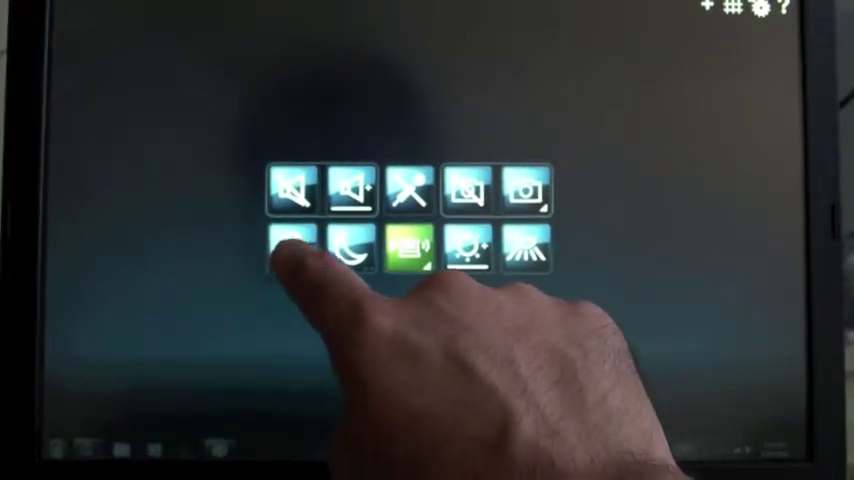
left_click(290, 245)
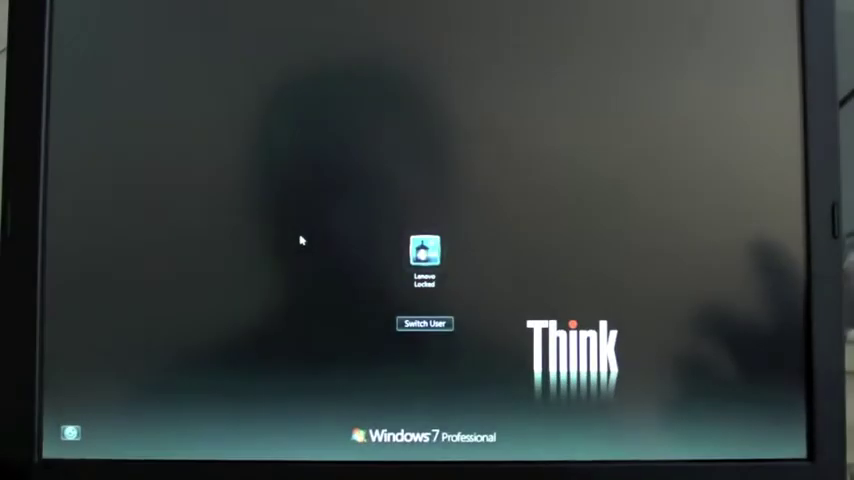
left_click(424, 252)
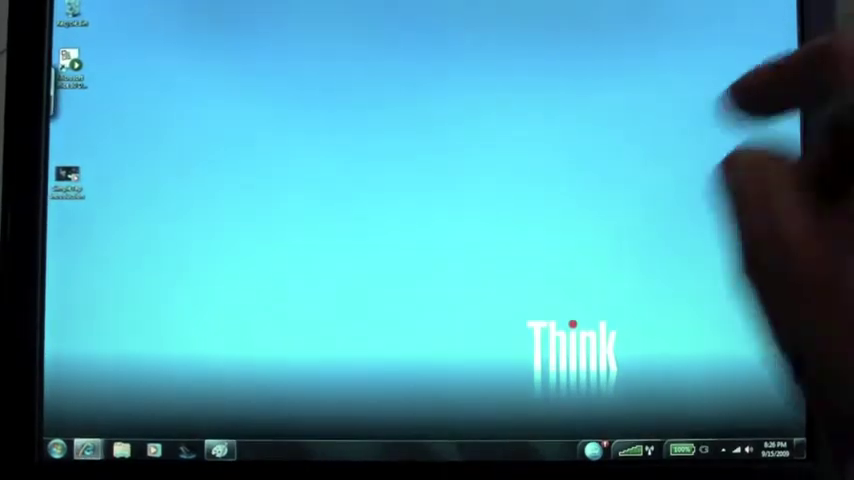
Cycle the display output modes, adjust brightness, and drag the two webcam tiles above the grid
left_click(573, 326)
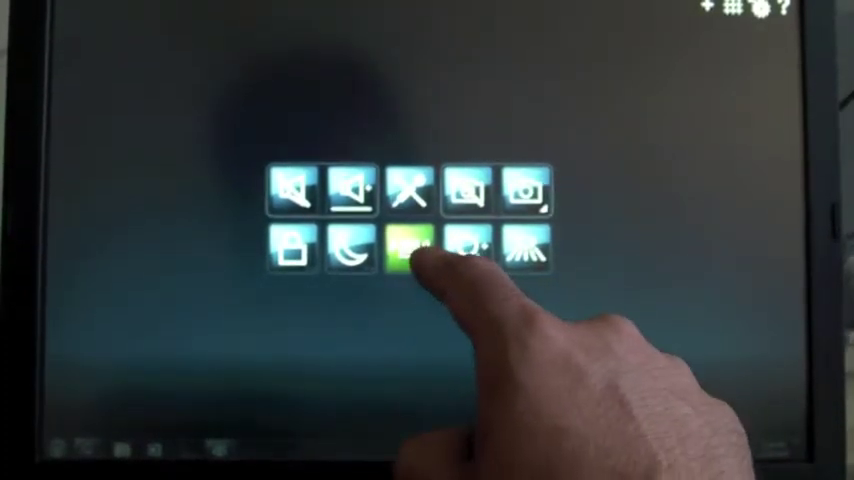
left_click(405, 250)
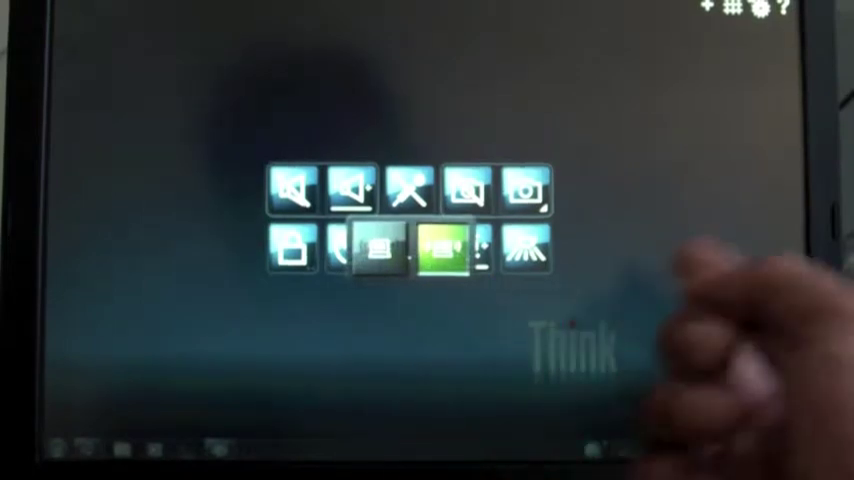
left_click(420, 250)
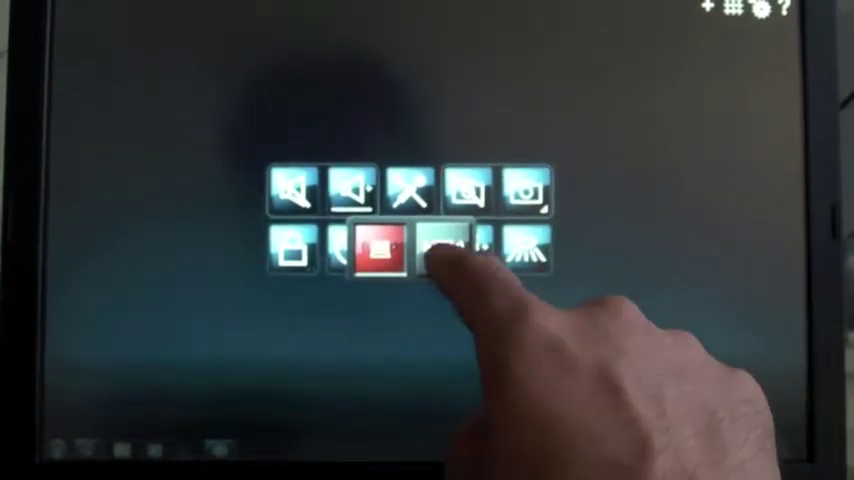
left_click(443, 248)
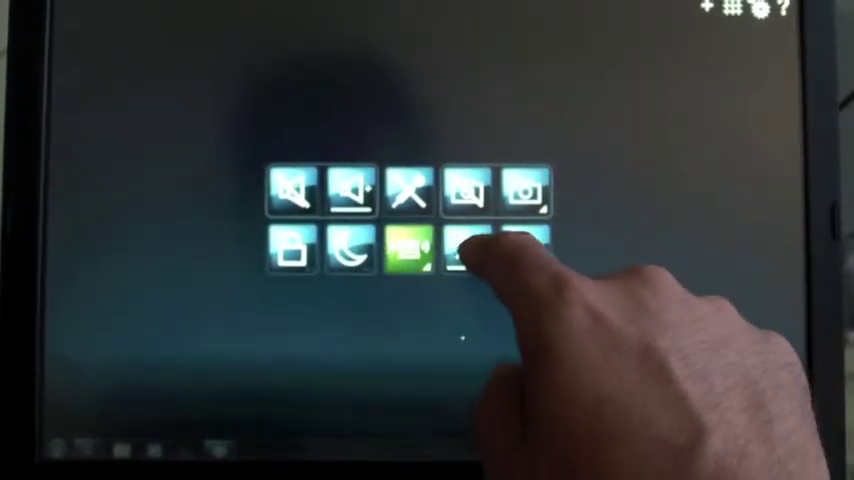
left_click(467, 248)
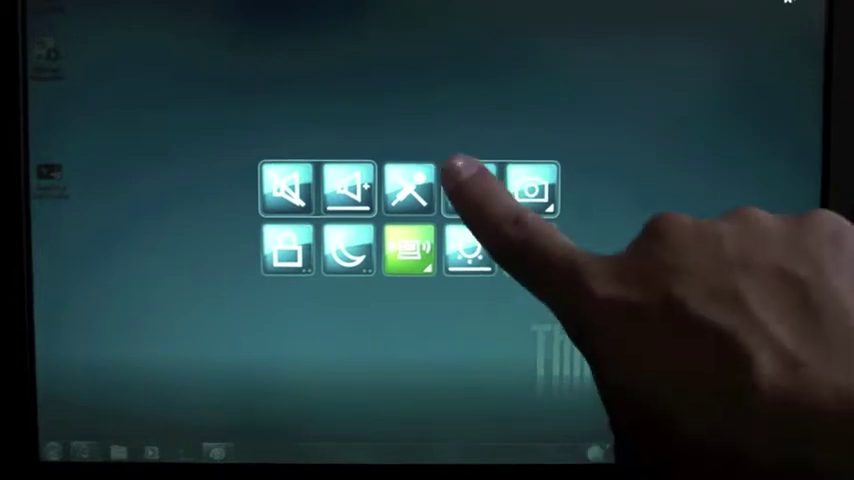
mouse_move(470, 188)
left_mouse_down()
mouse_move(375, 85)
mouse_move(348, 78)
left_mouse_up()
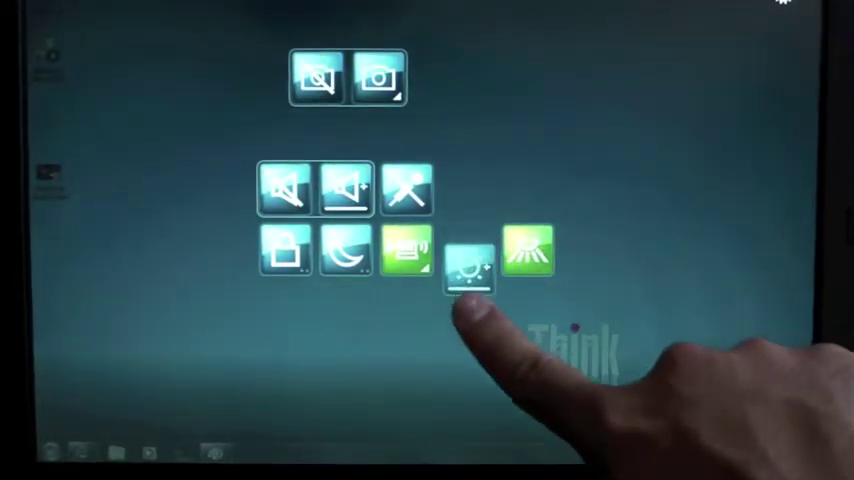
Move brightness below the grid, and the display and green tiles up beside the webcam pair
left_click_drag(470, 262, 403, 408)
left_click_drag(525, 250, 688, 197)
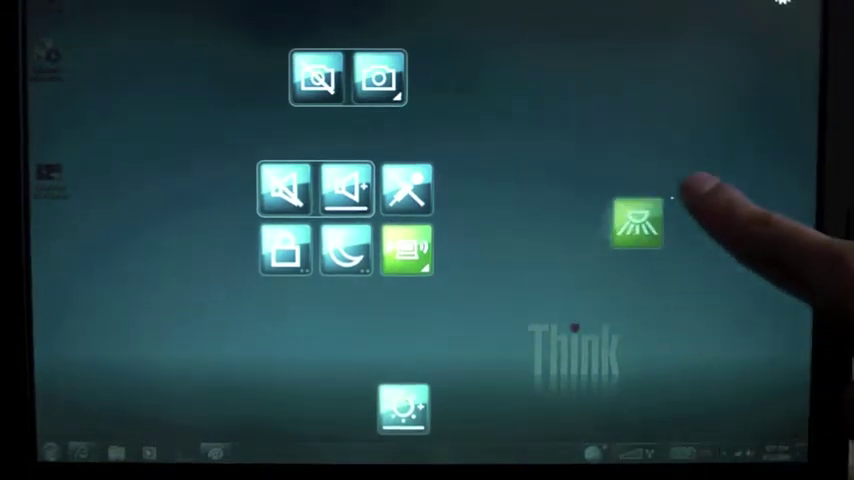
left_click_drag(405, 250, 648, 402)
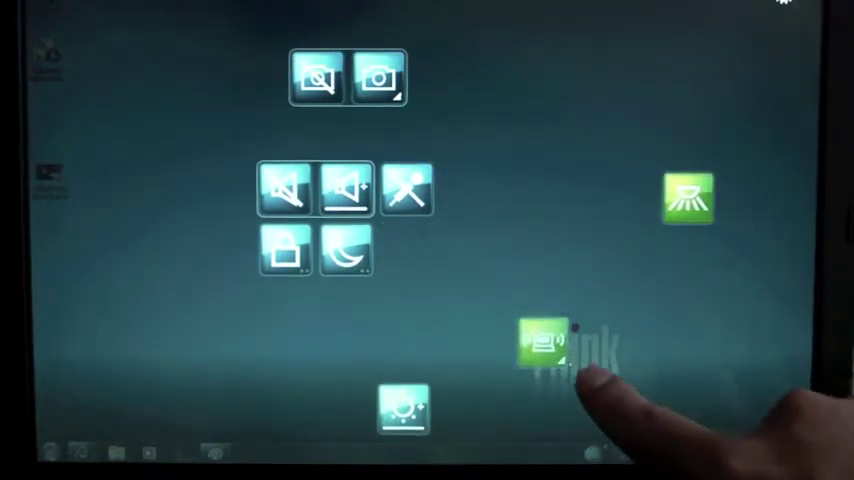
left_click_drag(406, 189, 573, 65)
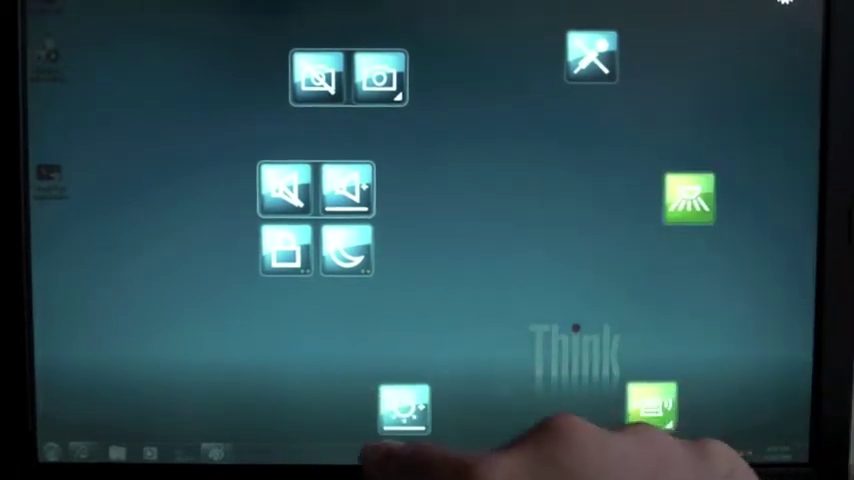
left_click_drag(689, 199, 462, 80)
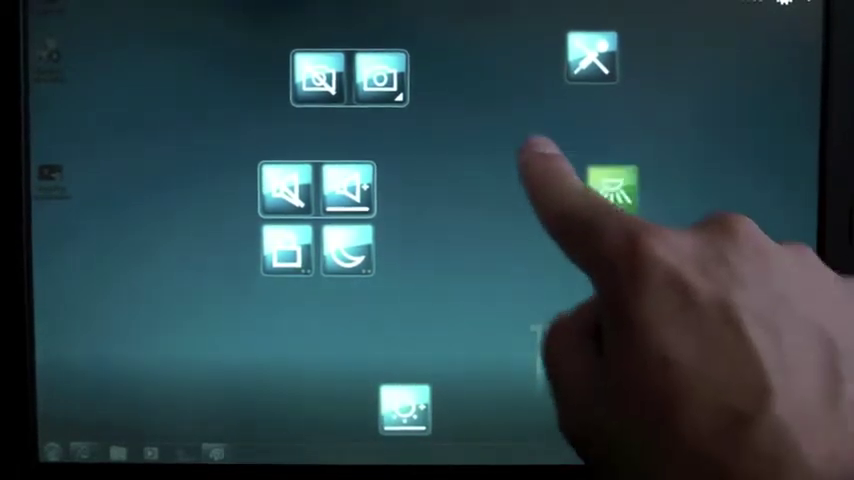
left_click_drag(651, 400, 483, 137)
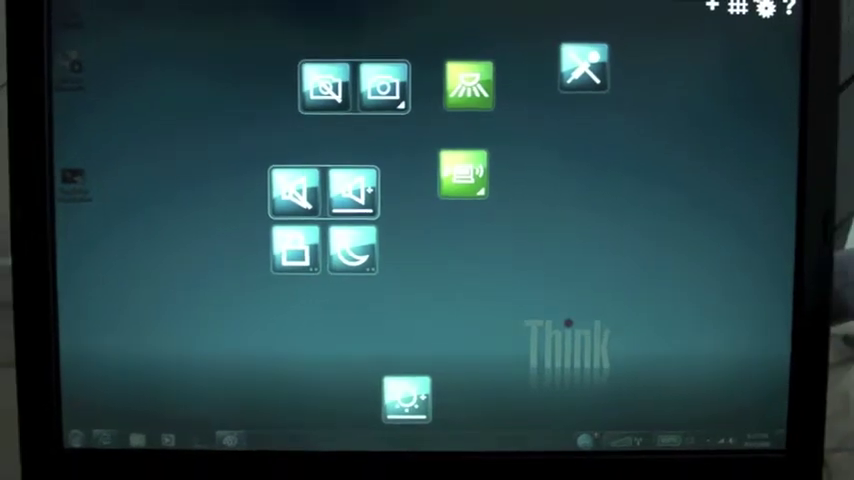
left_click(712, 6)
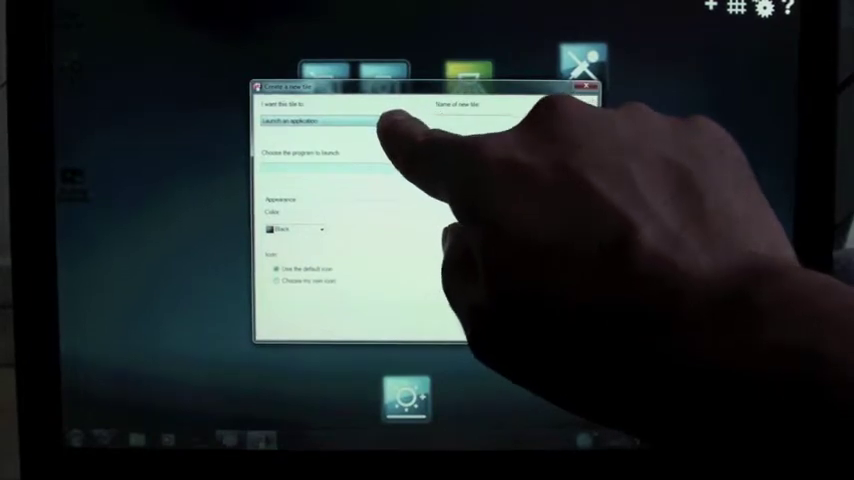
left_click(385, 122)
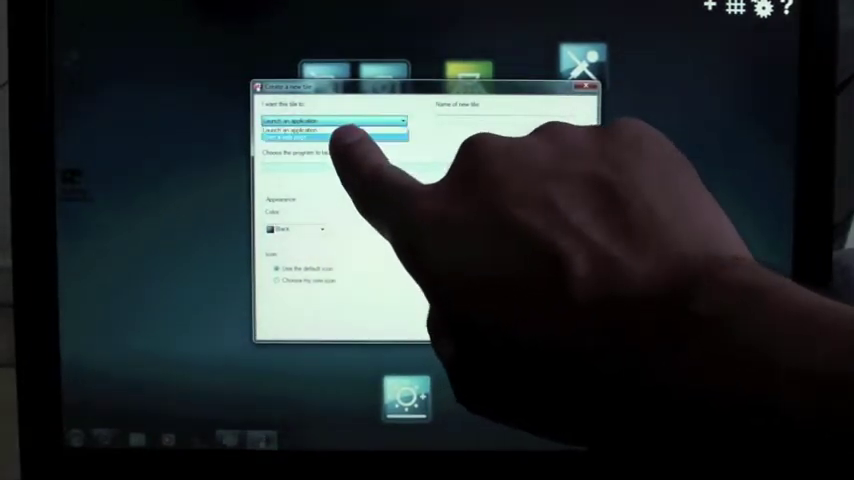
left_click(300, 137)
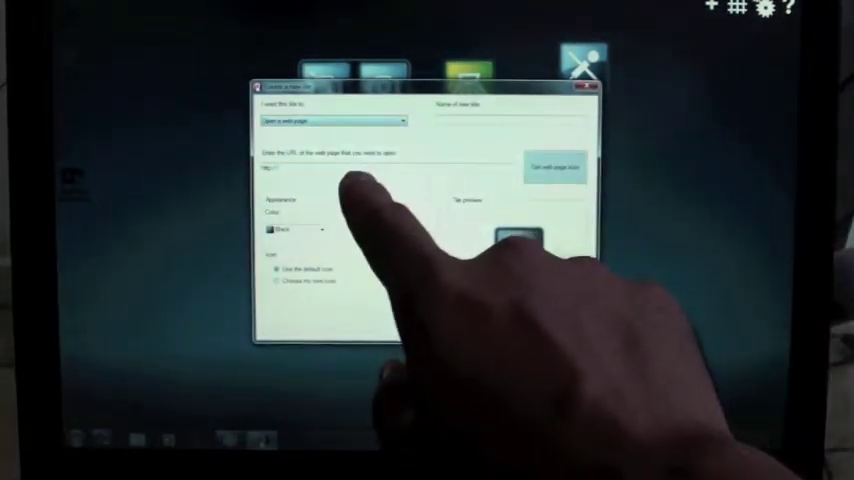
left_click(345, 168)
type("www.gottabemobile.com/")
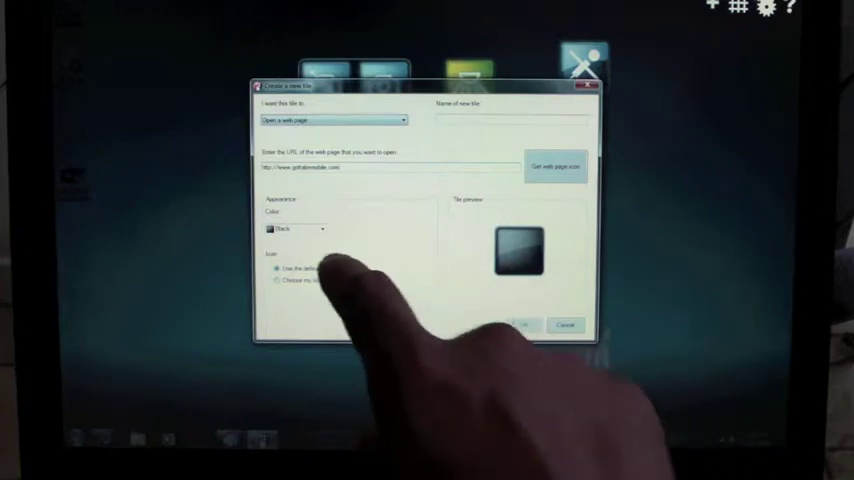
Make the new tile yellow and confirm it
left_click(285, 228)
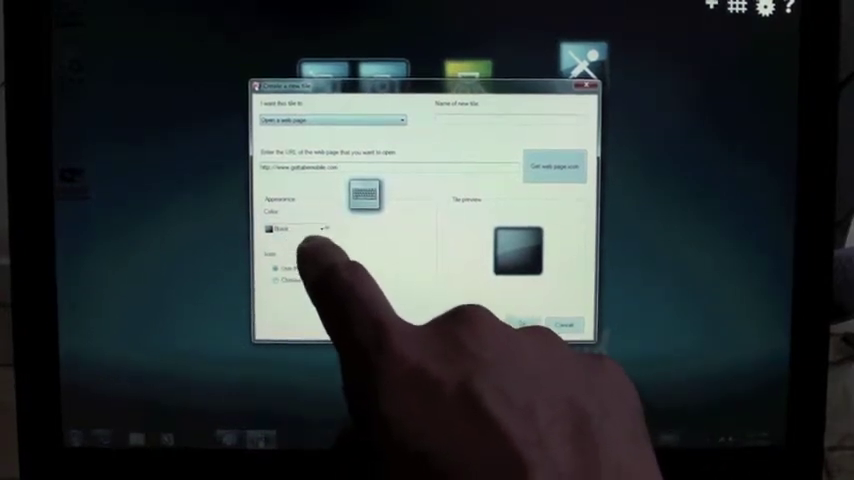
left_click(295, 228)
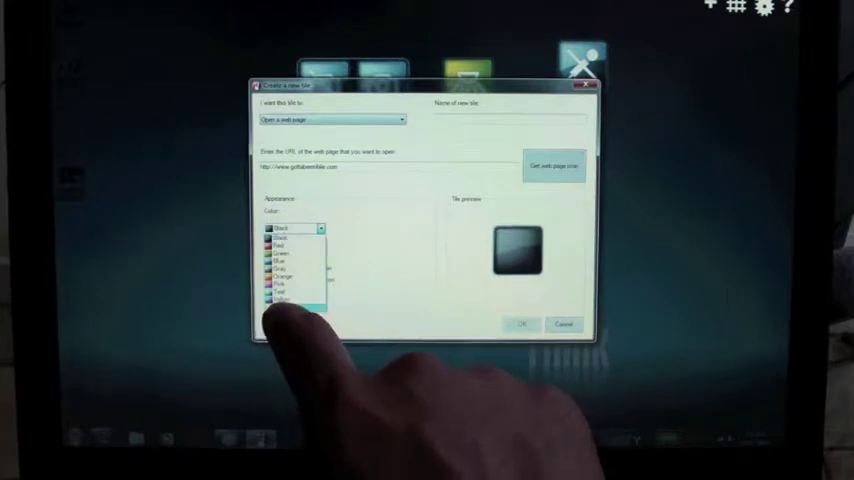
left_click(290, 302)
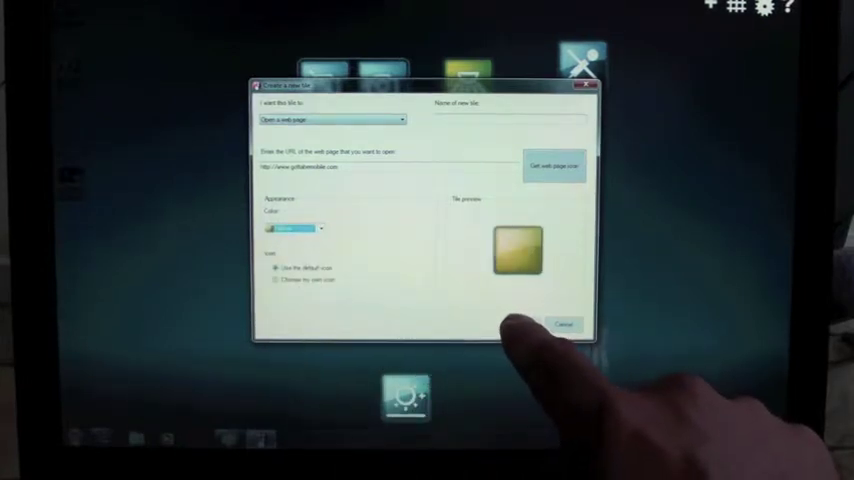
left_click(522, 324)
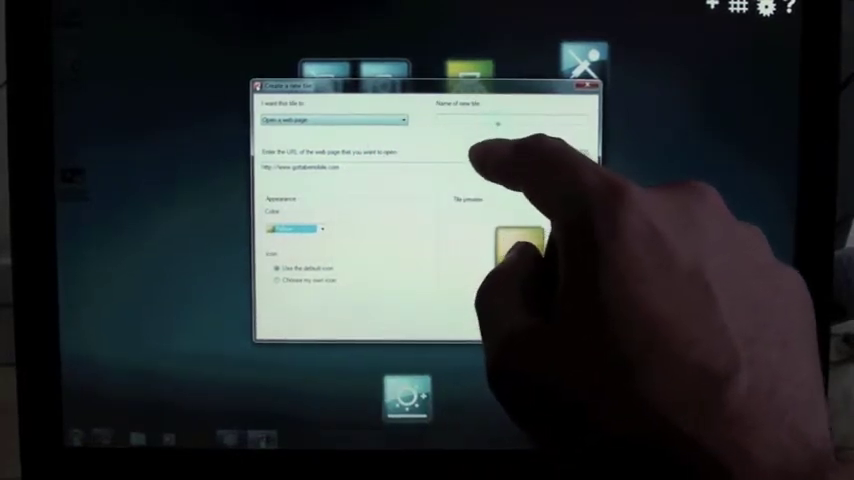
Name the tile, fetch the website's icon, and finish creating it
left_click(470, 120)
type("GBM")
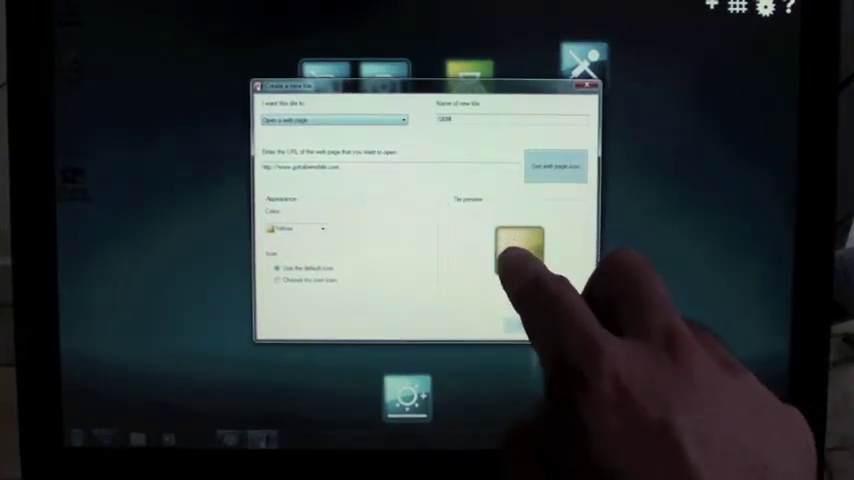
left_click(555, 166)
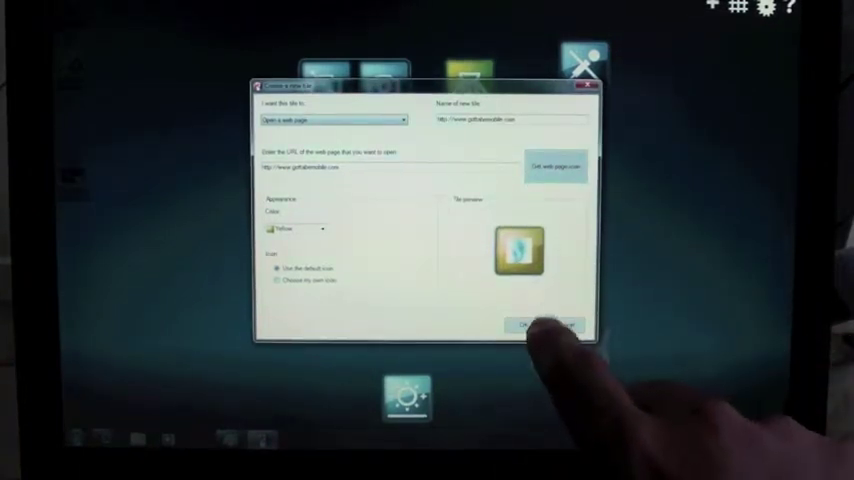
left_click(540, 325)
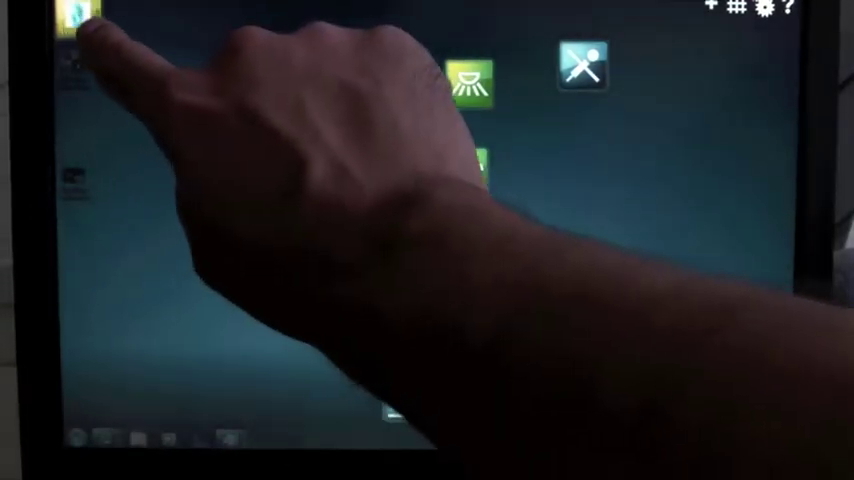
Drag the new GottaBeMobile tile to the right side of the screen
mouse_move(77, 15)
left_mouse_down()
mouse_move(632, 178)
mouse_move(705, 165)
mouse_move(638, 175)
left_mouse_up()
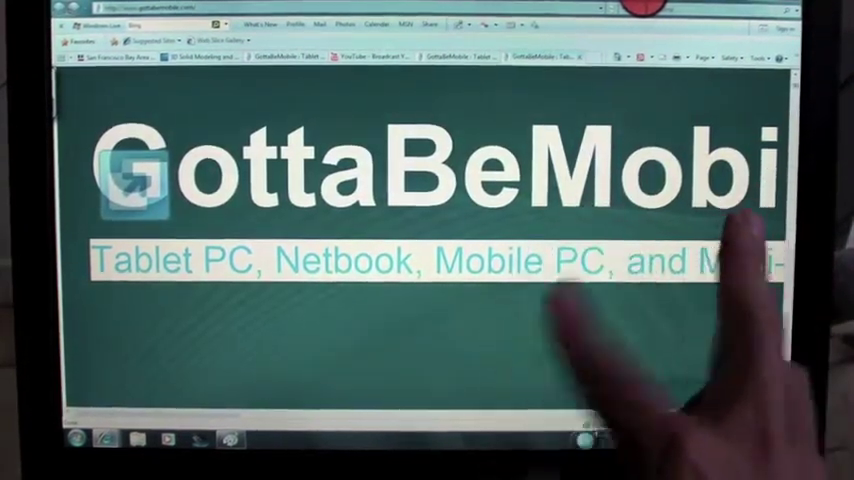
scroll(600, 250, "down", 5)
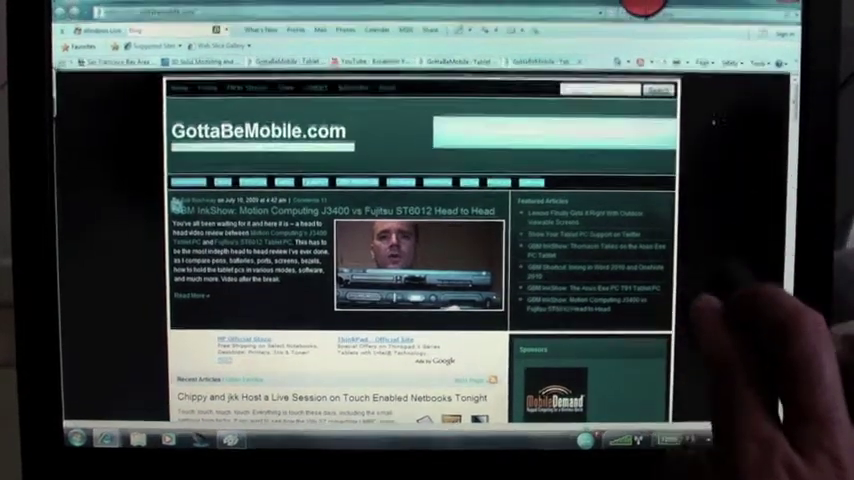
Switch to the Asus Eee PC T91 and then the Motion Computing J3400 article tabs
left_click(455, 57)
scroll(700, 250, "down", 2)
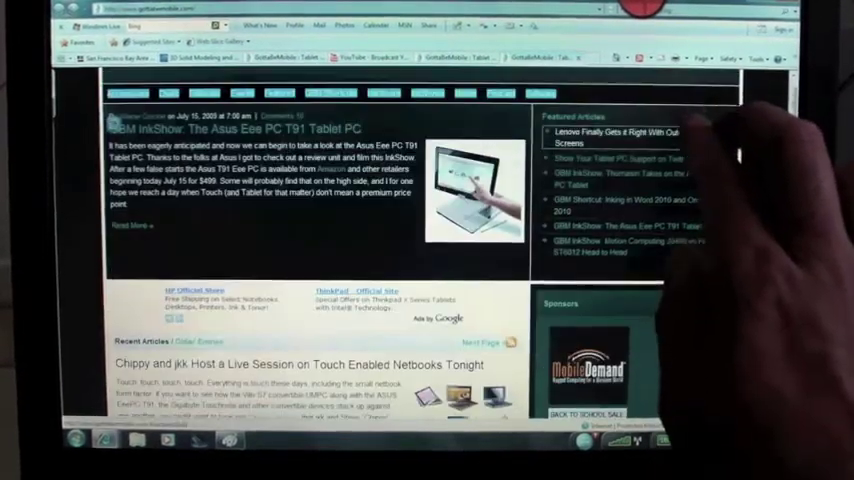
left_click(470, 57)
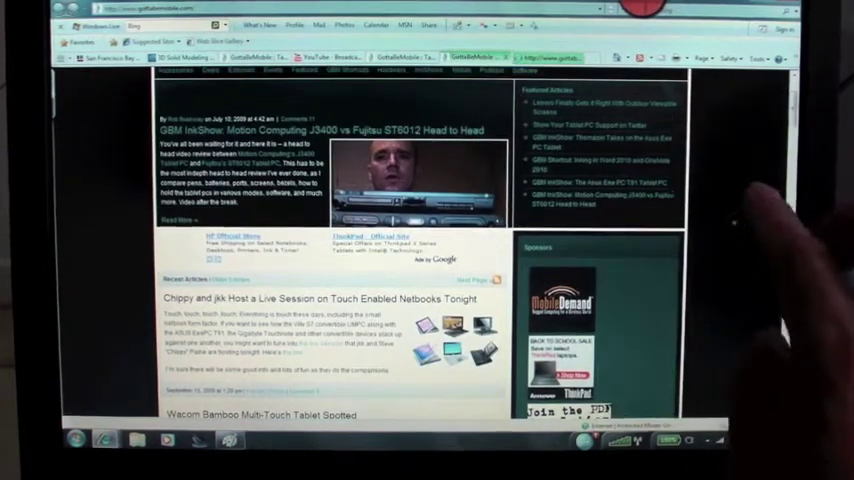
scroll(700, 250, "up", 3)
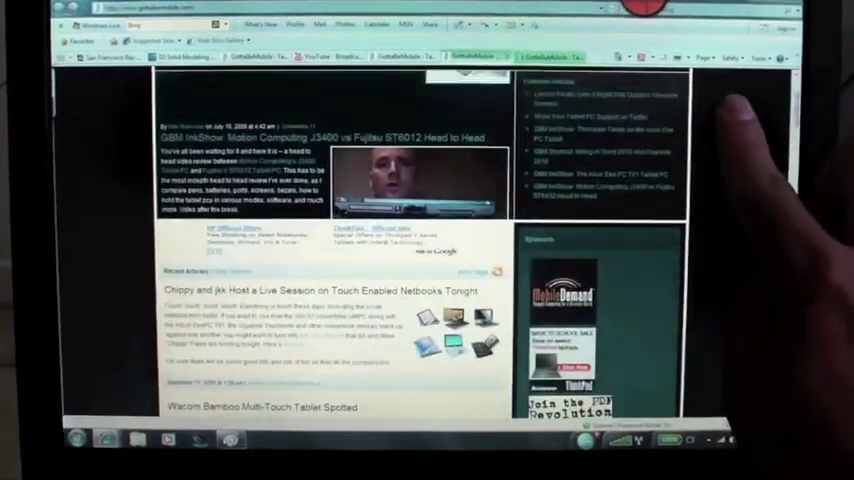
scroll(400, 250, "down", 4)
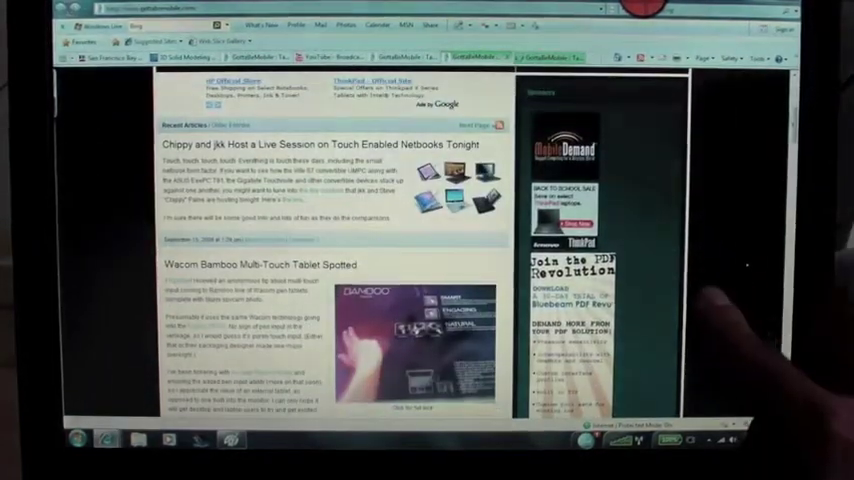
scroll(400, 250, "down", 2)
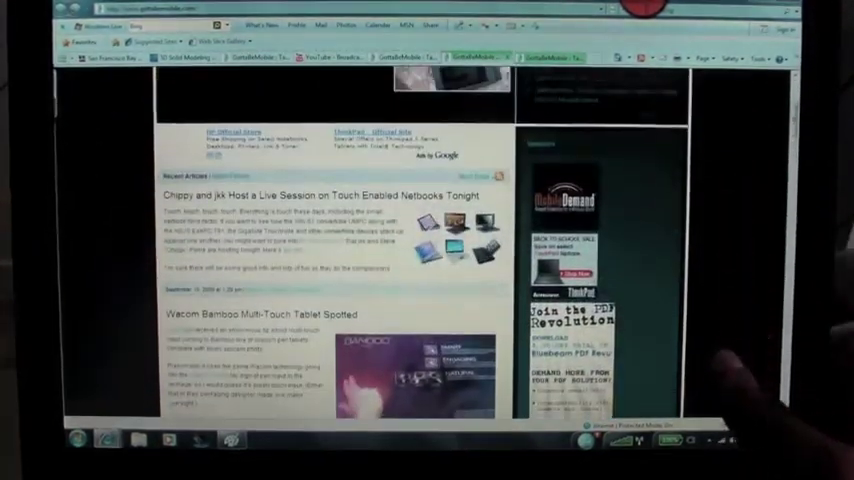
scroll(400, 250, "down", 5)
scroll(400, 250, "down", 5)
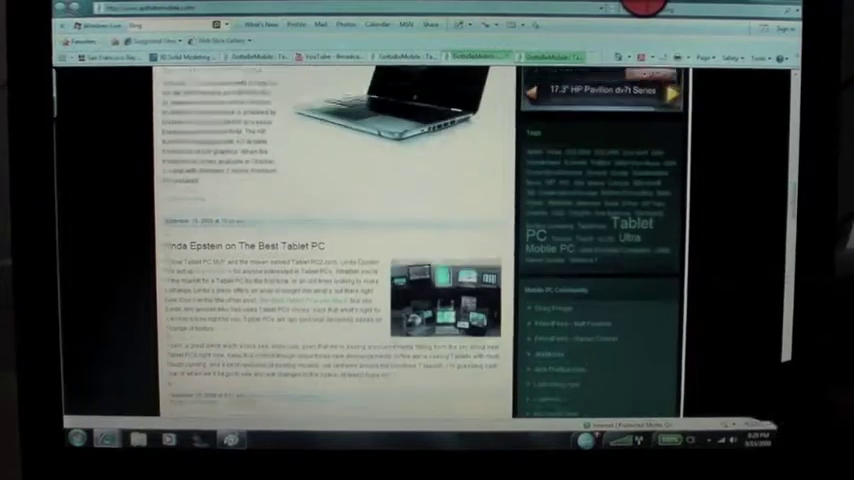
scroll(400, 250, "down", 2)
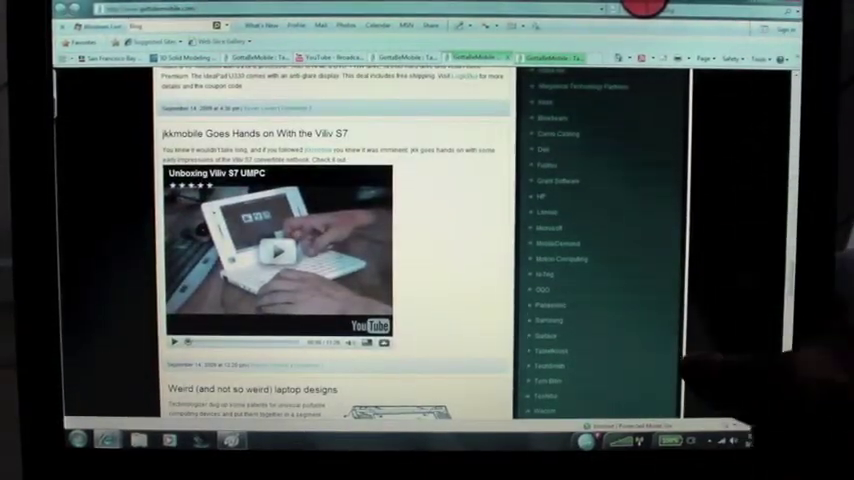
scroll(400, 250, "down", 5)
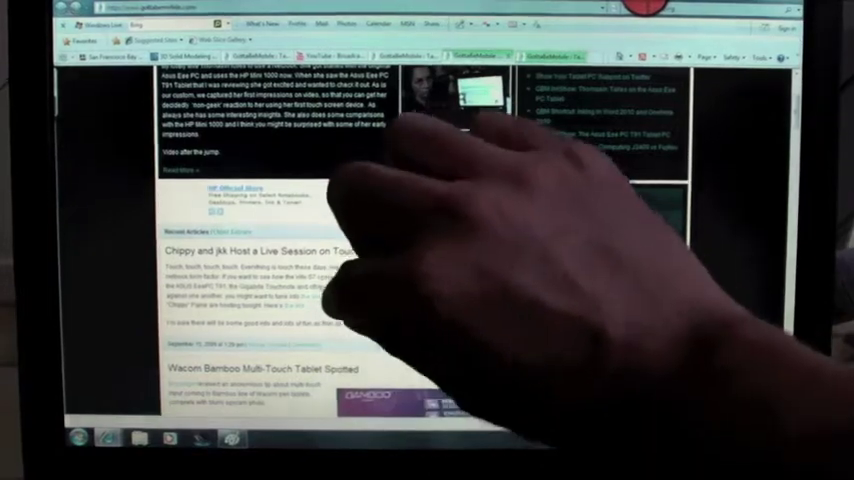
Zoom the GottaBeMobile page in and out repeatedly, ending slightly enlarged
key("ctrl+plus")
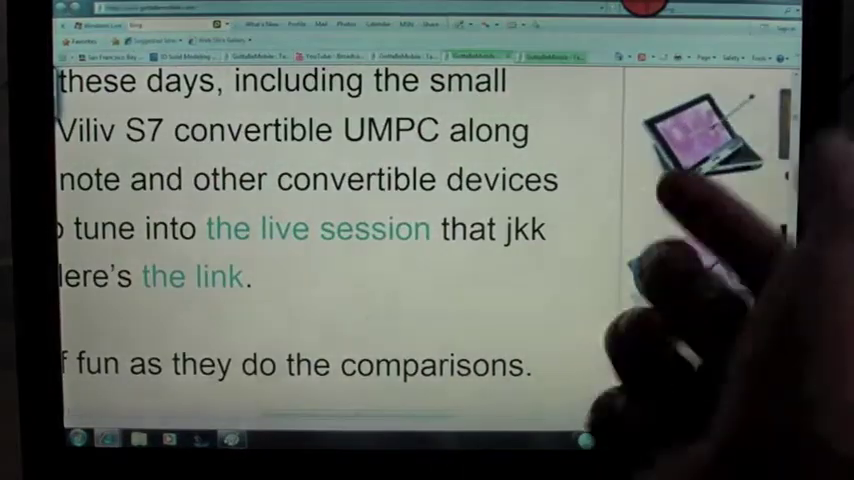
key("ctrl+0")
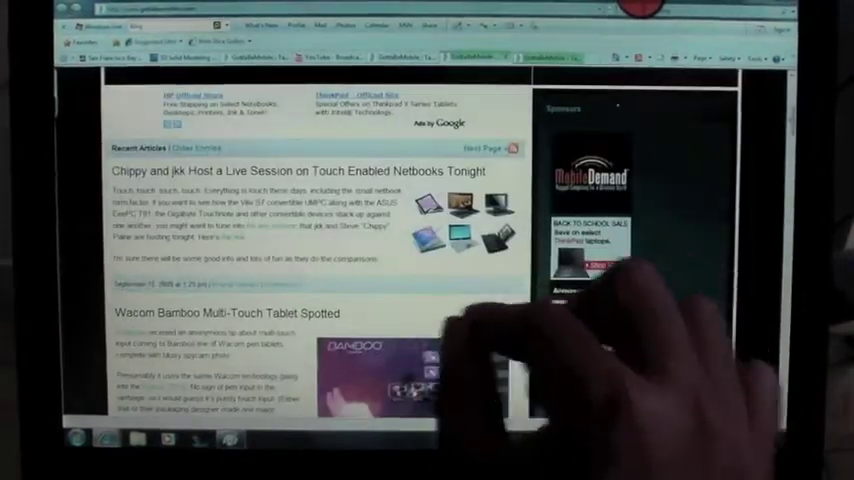
key("ctrl+plus")
key("ctrl+0")
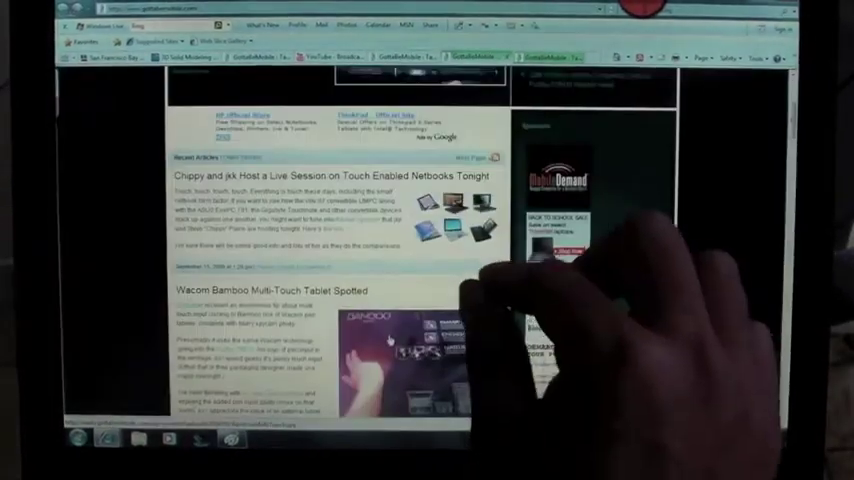
key("ctrl+plus")
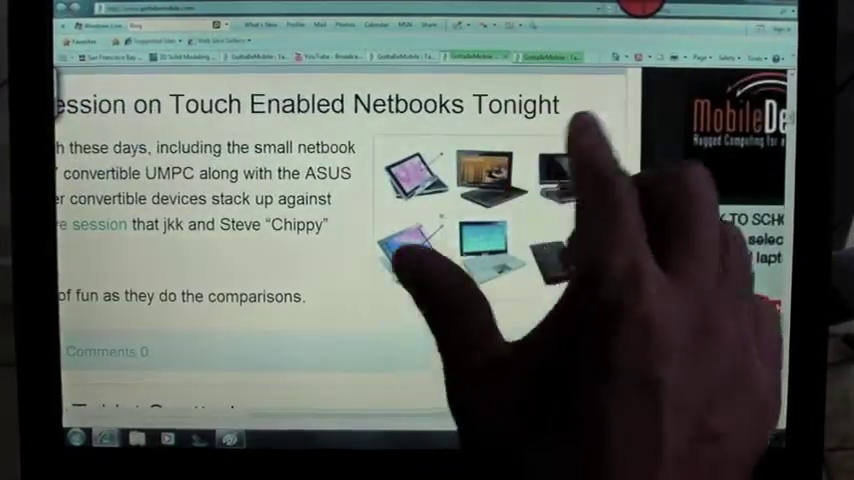
key("ctrl+minus")
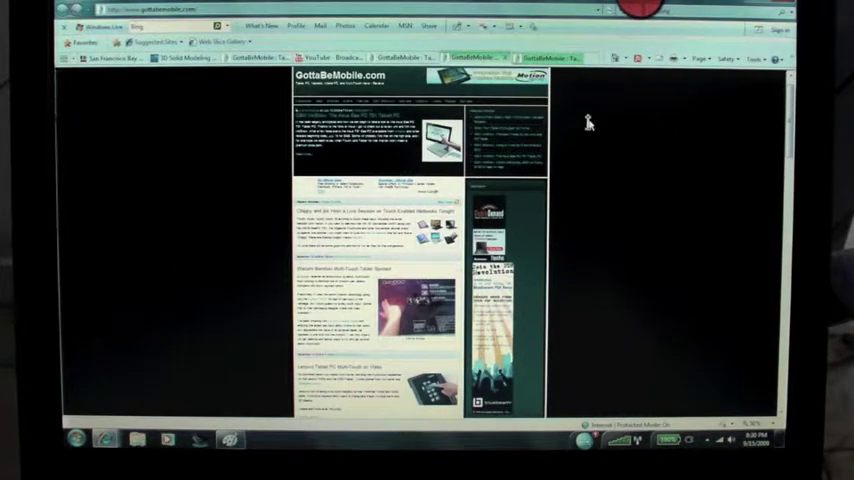
key("ctrl+plus")
key("ctrl+plus")
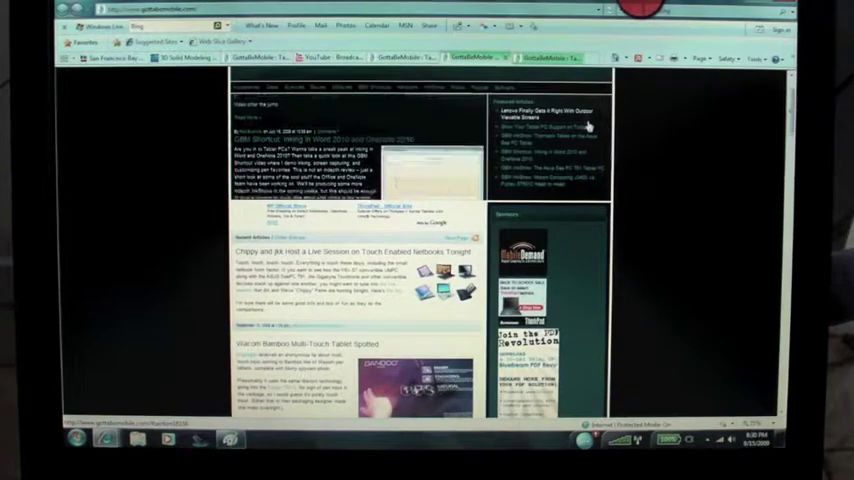
key("ctrl+plus")
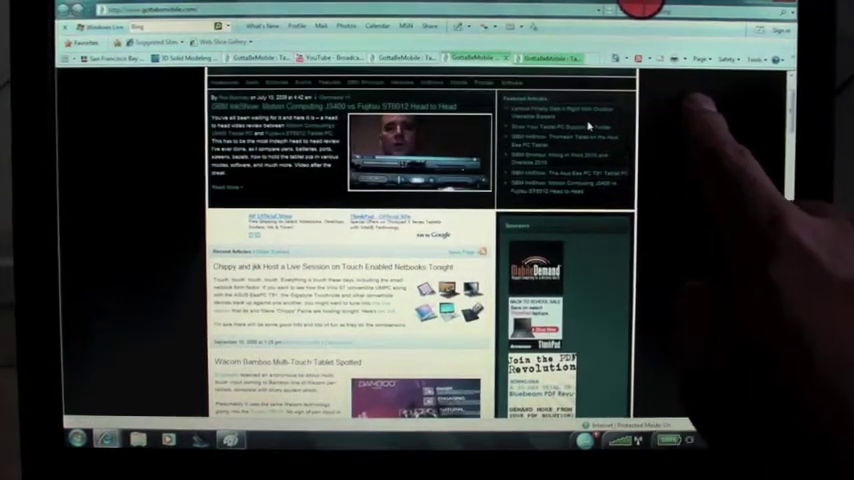
scroll(589, 126, "up", 3)
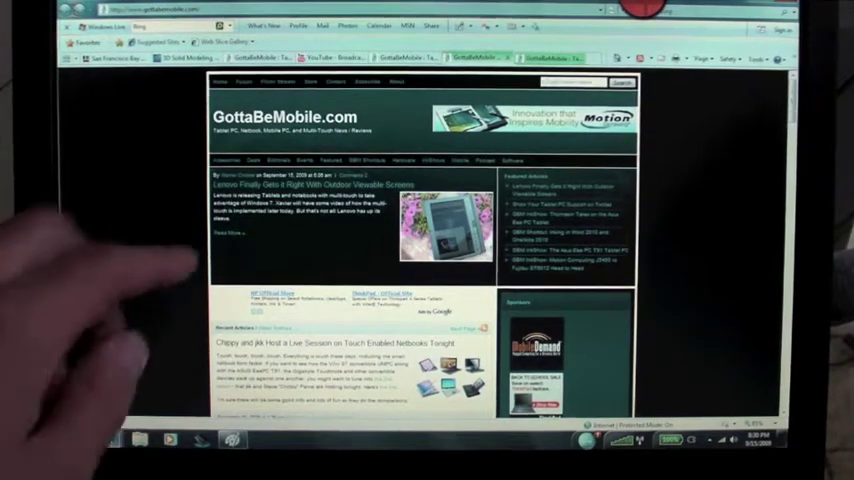
Open and dismiss the page's context menu, minimize the browser, and open the Start menu
right_click(62, 124)
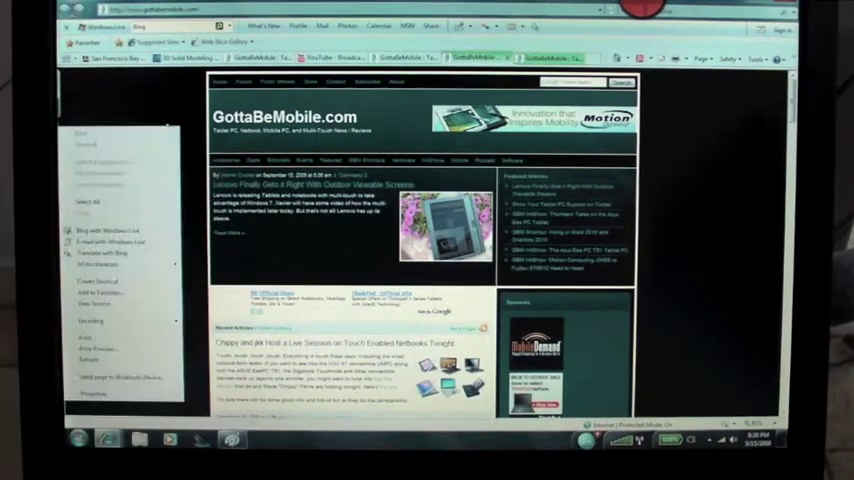
left_click(171, 93)
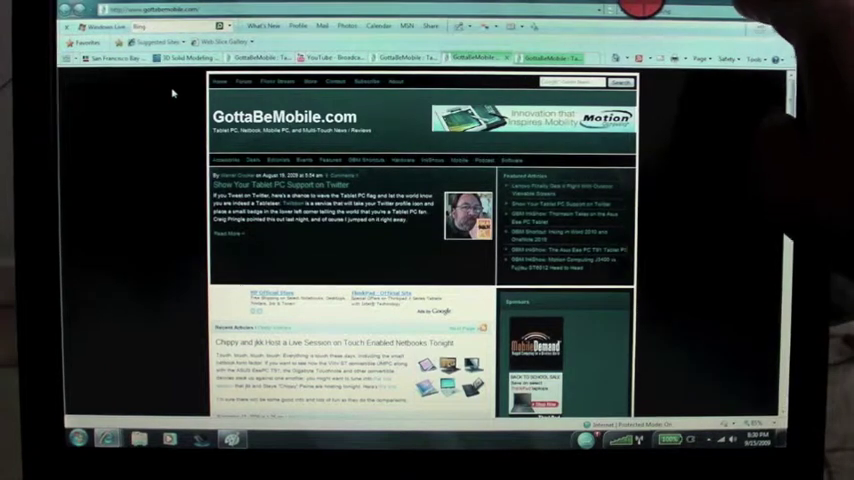
left_click(726, 9)
left_click(77, 438)
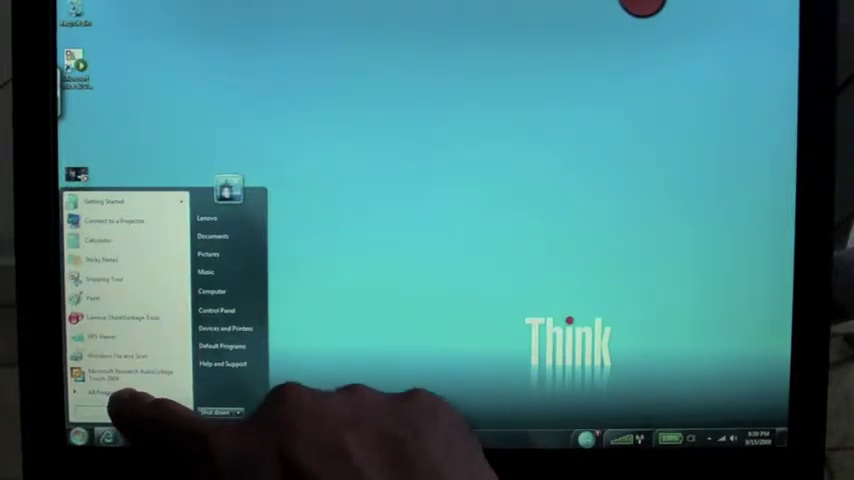
Show All Programs and expand the Microsoft Touch Pack for Windows 7 folder
left_click(110, 393)
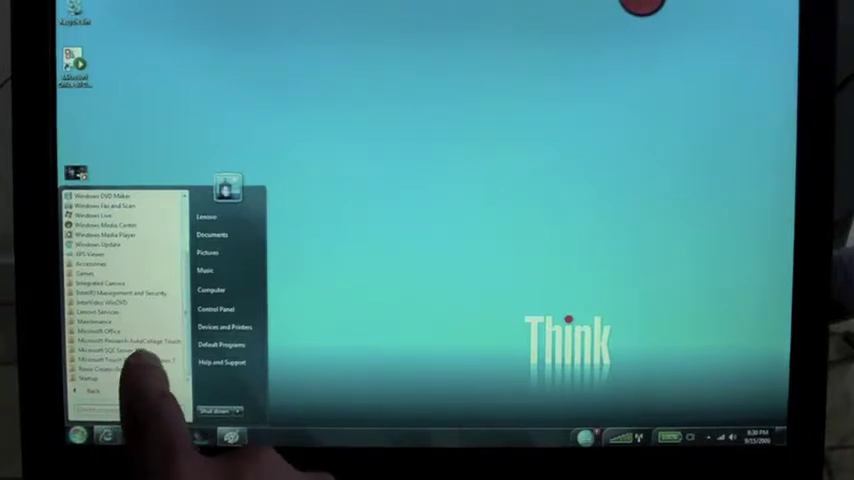
left_click(130, 360)
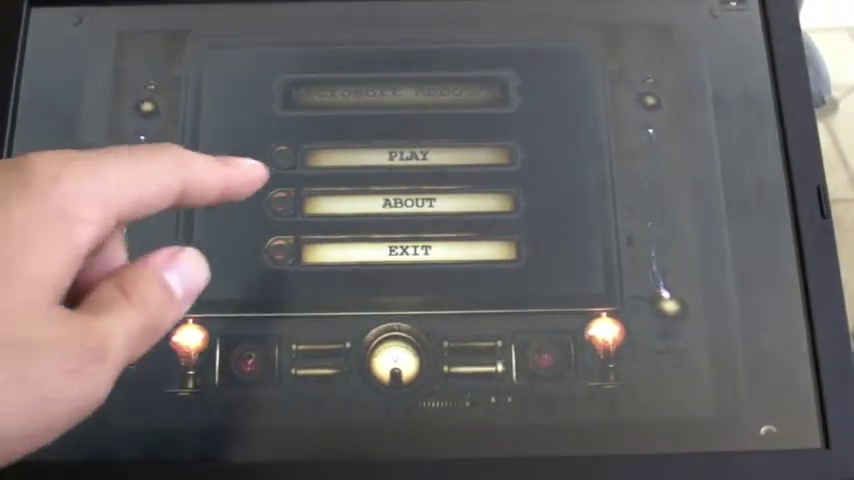
Choose PLAY and start a Rebound game with the selected game type
left_click(380, 158)
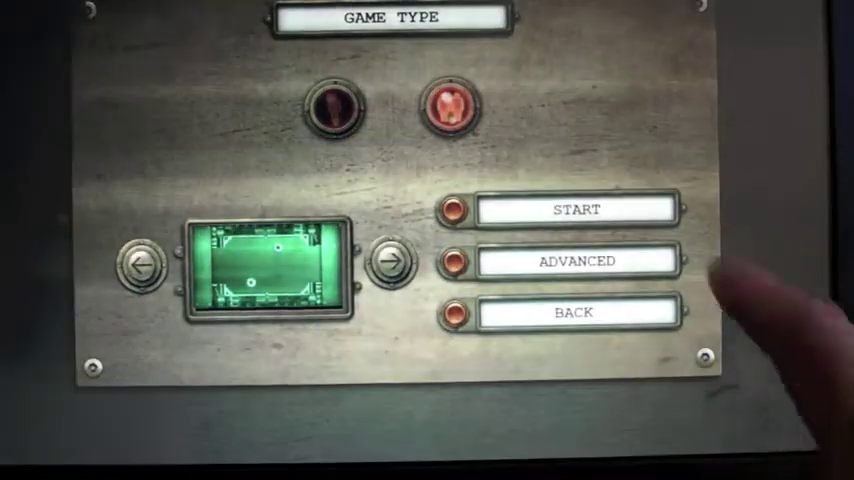
left_click(576, 209)
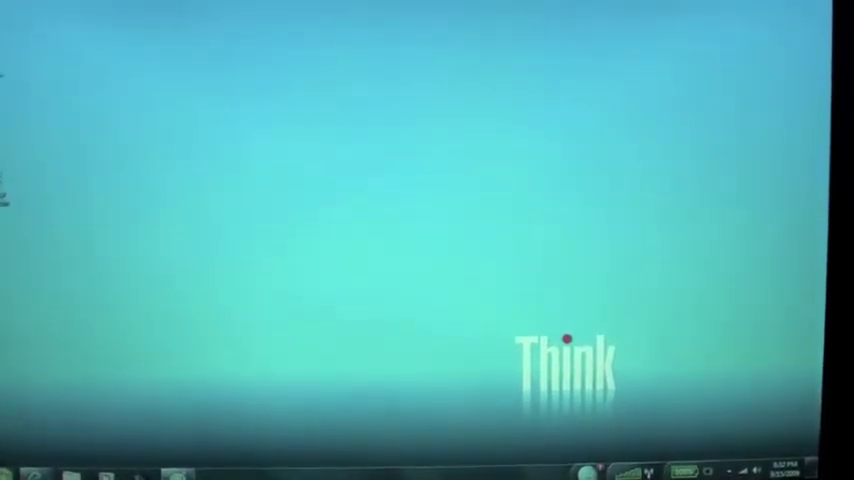
Launch Microsoft Research AutoCollage Touch 2009 from the Start menu's All Programs list
key("super")
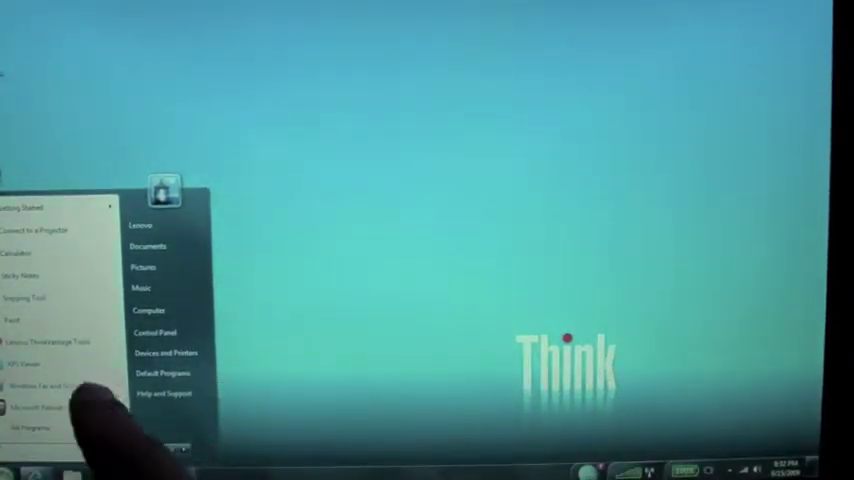
left_click(35, 427)
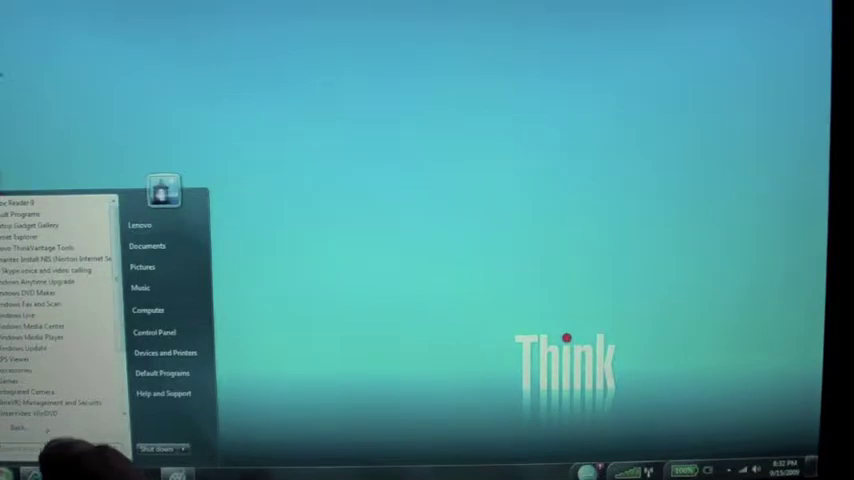
scroll(55, 320, "down", 3)
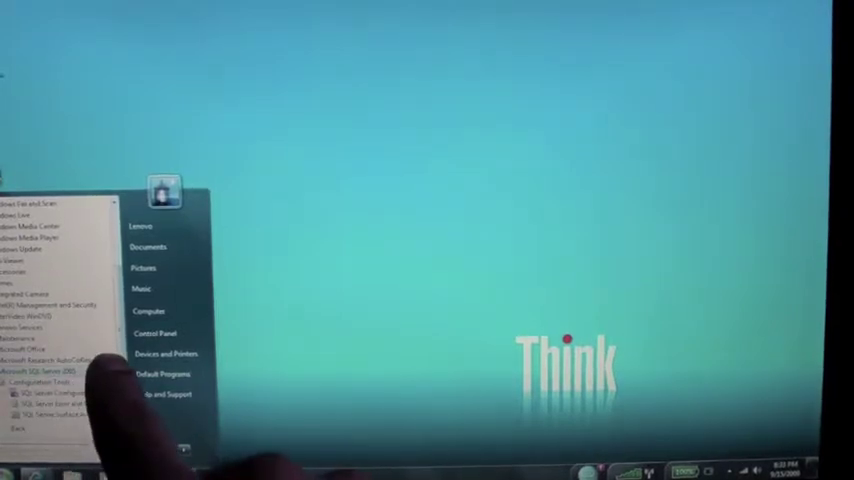
scroll(55, 350, "down", 3)
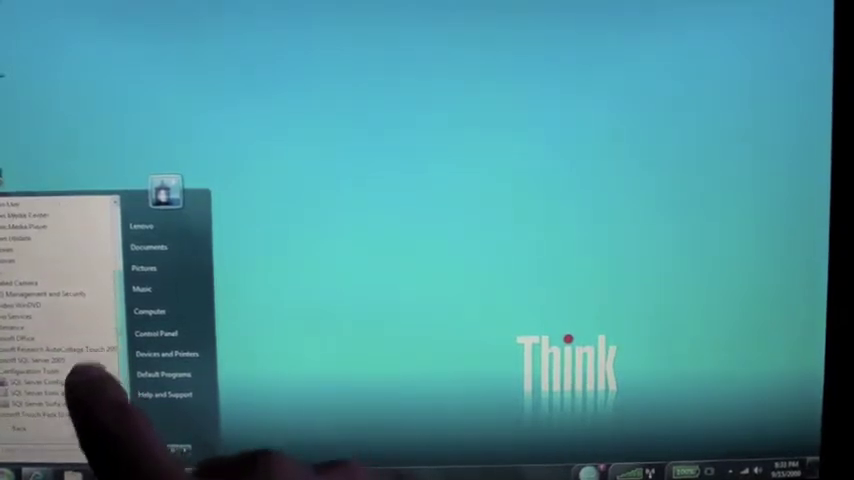
scroll(60, 350, "up", 2)
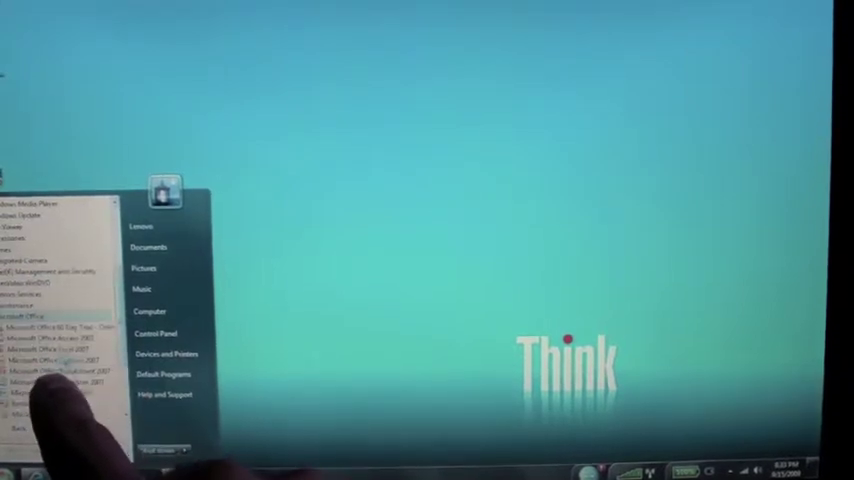
left_click(40, 310)
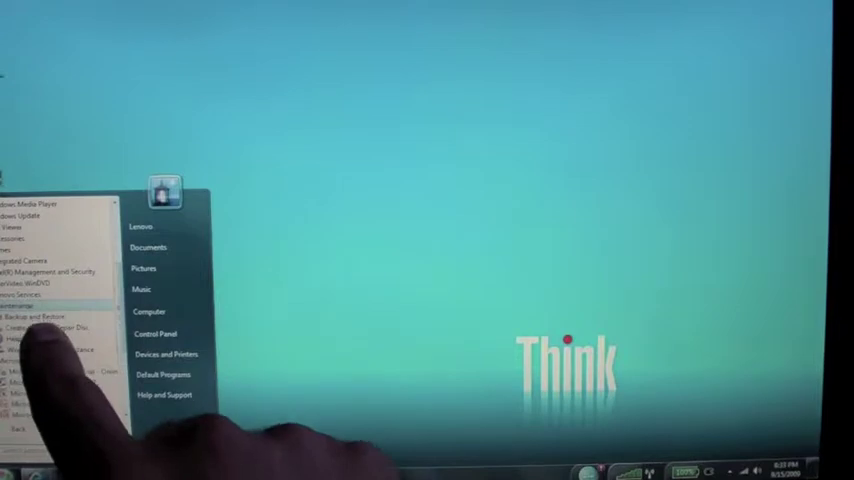
scroll(50, 340, "down", 2)
scroll(60, 350, "down", 2)
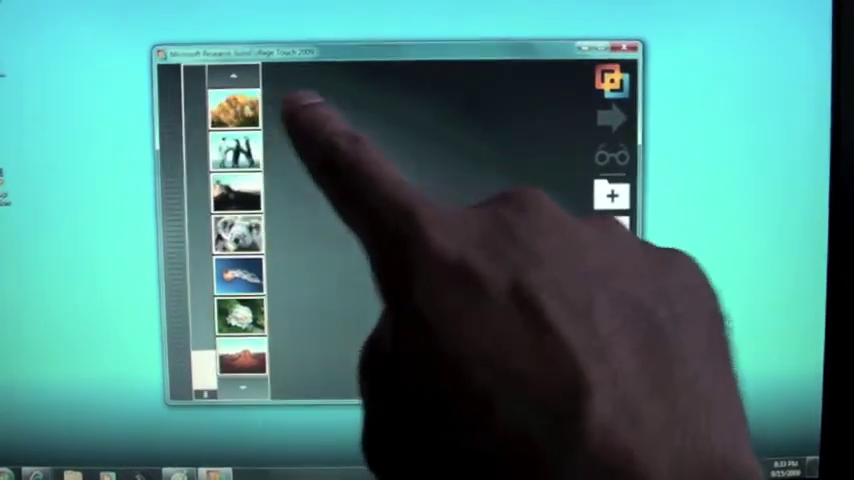
Drag the tulip, penguin, lighthouse, jellyfish, koala and desert photos onto the workspace
left_click_drag(236, 108, 449, 128)
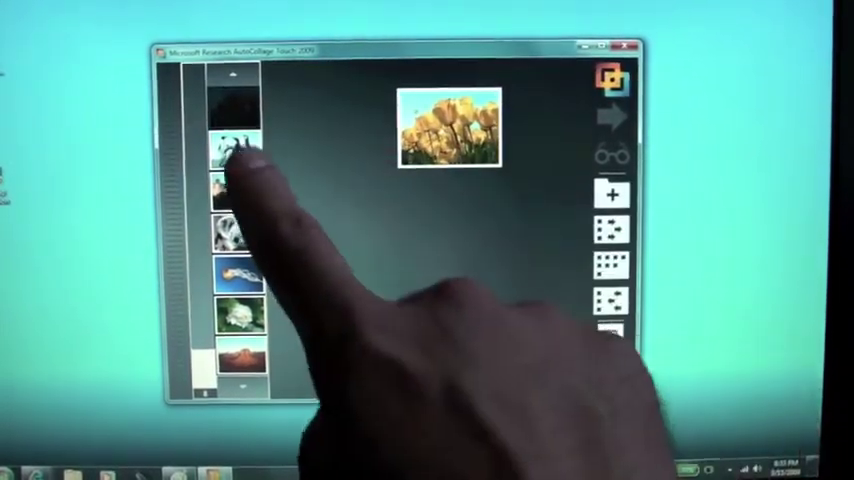
left_click_drag(236, 150, 600, 245)
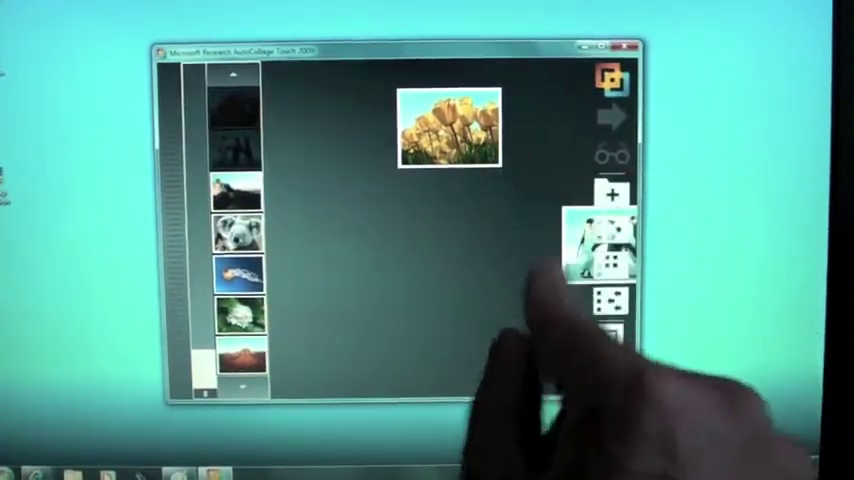
mouse_move(449, 128)
left_mouse_down()
mouse_move(366, 270)
mouse_move(462, 118)
left_mouse_up()
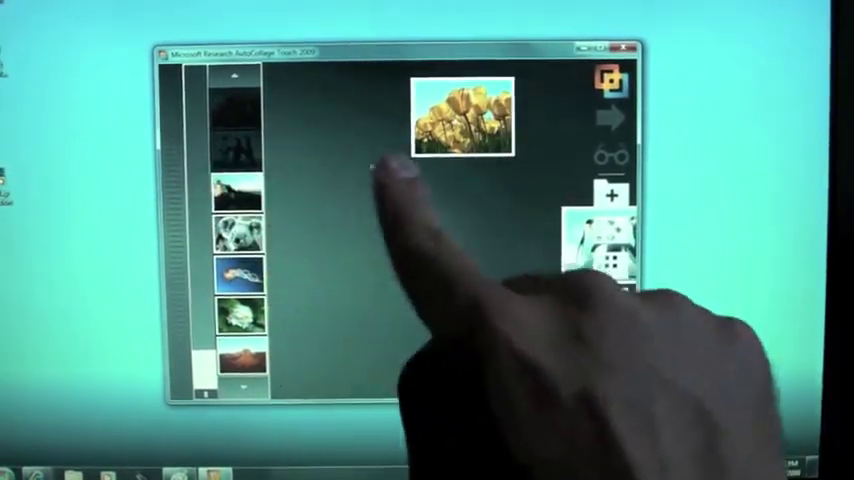
left_click_drag(238, 190, 585, 125)
left_click_drag(238, 274, 575, 175)
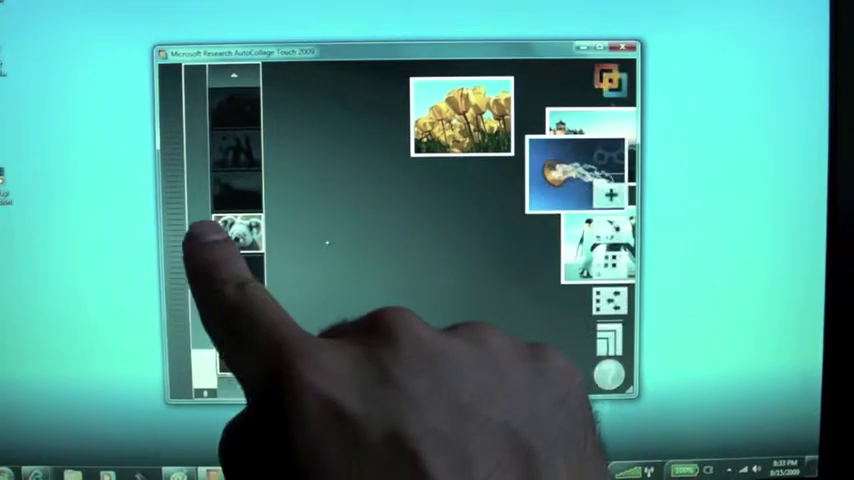
left_click_drag(237, 232, 585, 220)
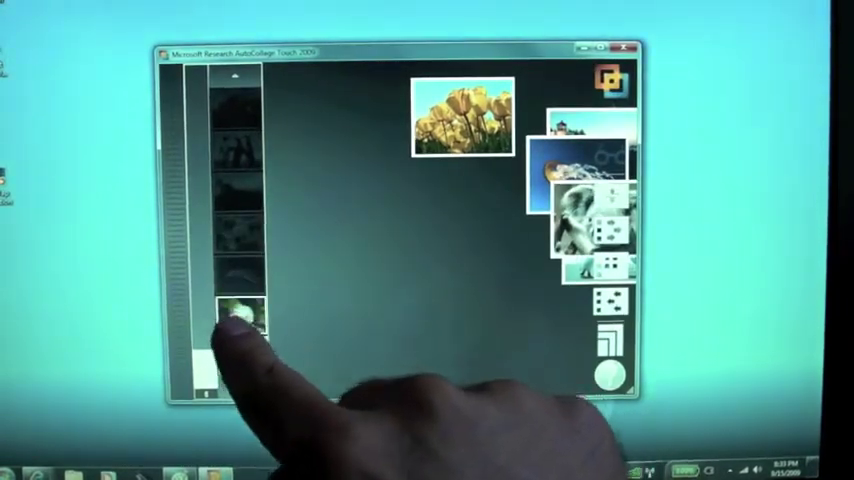
left_click_drag(240, 318, 580, 185)
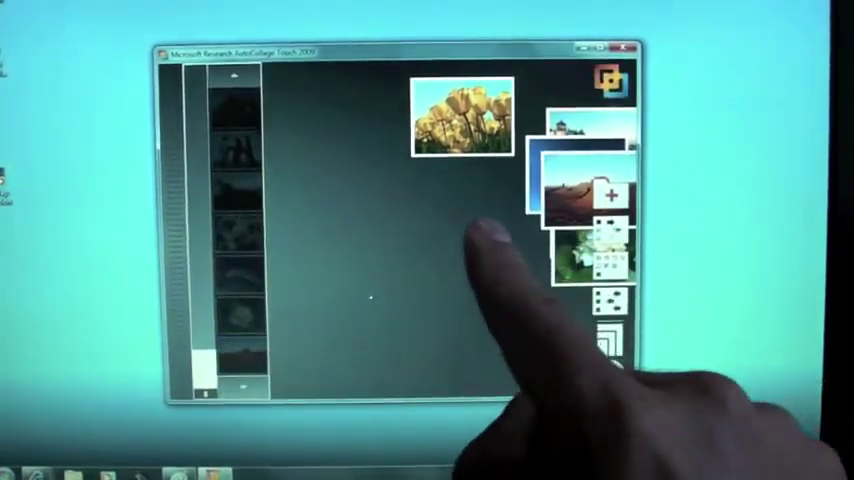
left_click_drag(585, 255, 440, 230)
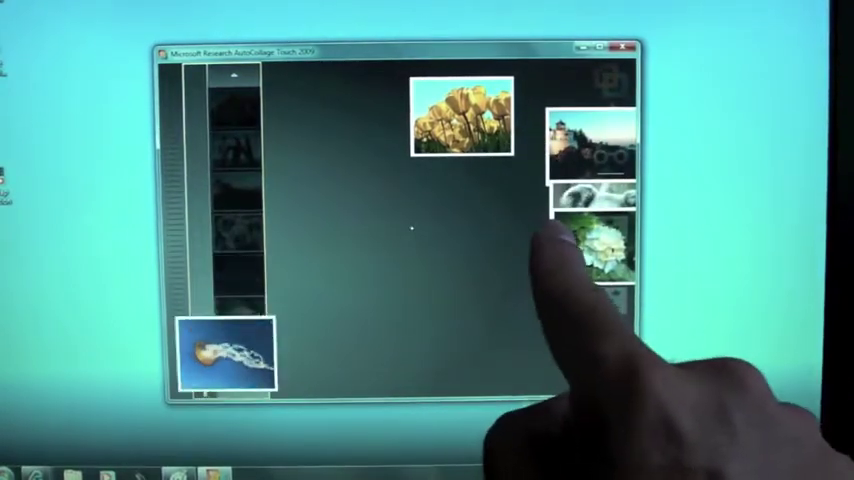
Enlarge a photo, reposition the jellyfish, add the red desert photo, and generate the collage
left_click(595, 245)
left_click(270, 290)
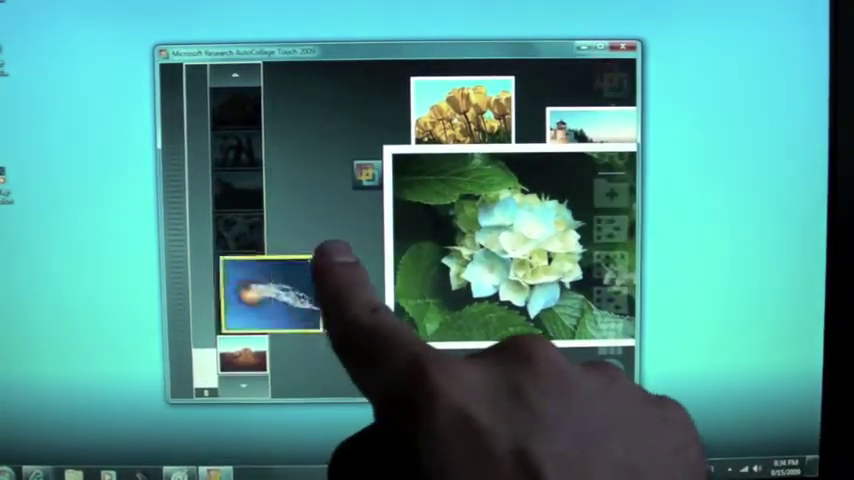
left_click_drag(270, 290, 360, 285)
left_click_drag(243, 360, 595, 305)
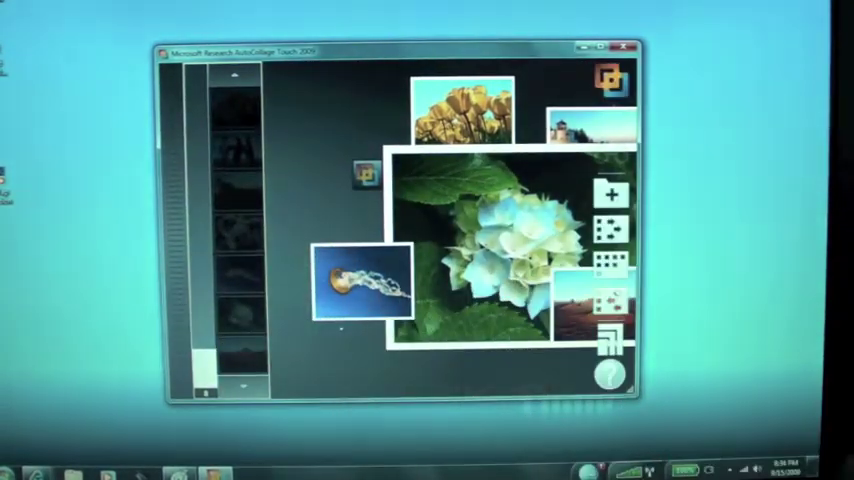
left_click(610, 78)
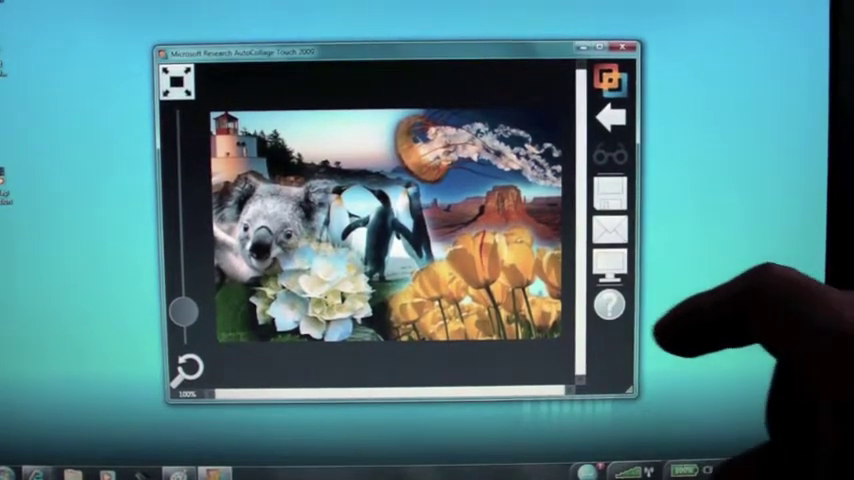
left_click_drag(520, 52, 525, 91)
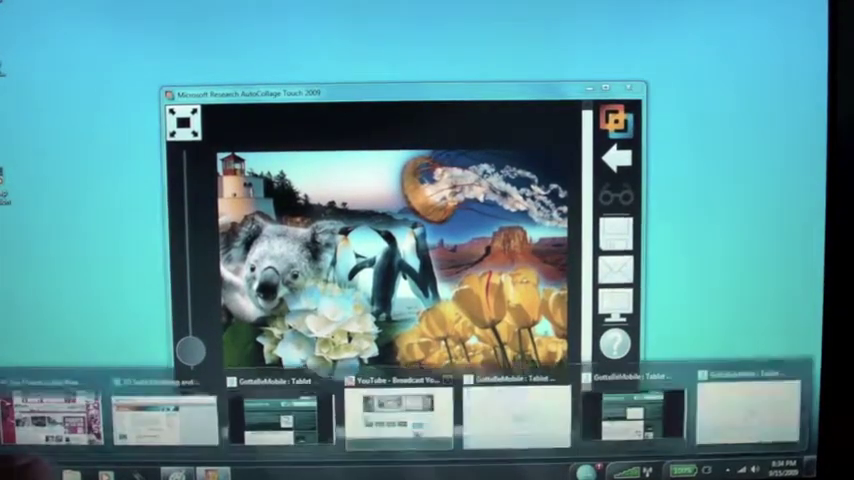
Bring up the YouTube window from Internet Explorer's taskbar thumbnail previews
left_click(400, 470)
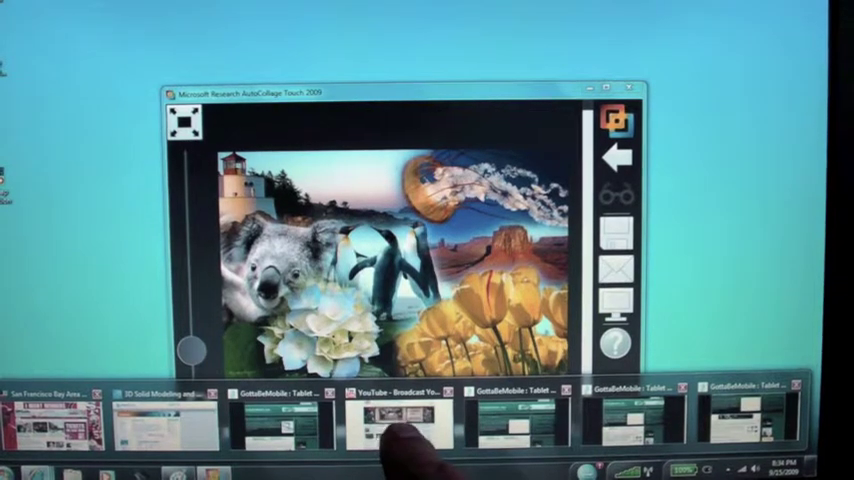
left_click(400, 420)
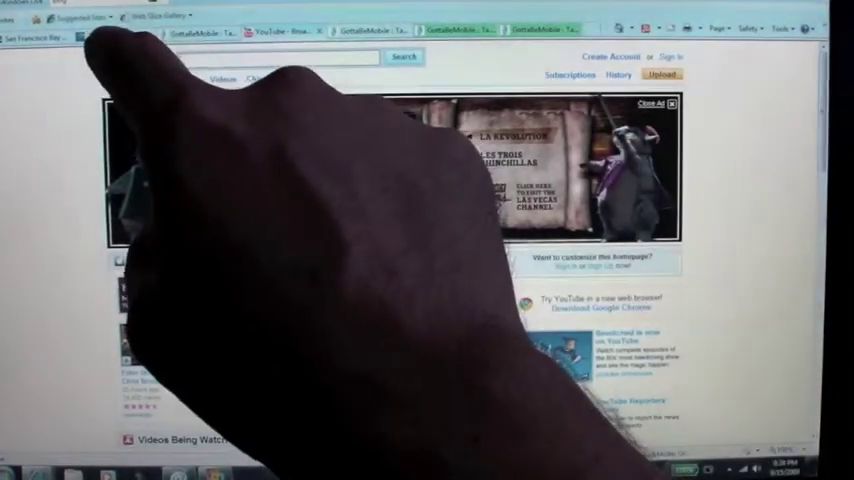
Switch to the SpaceClaim '3D Solid Modeling' browser tab
left_click(115, 36)
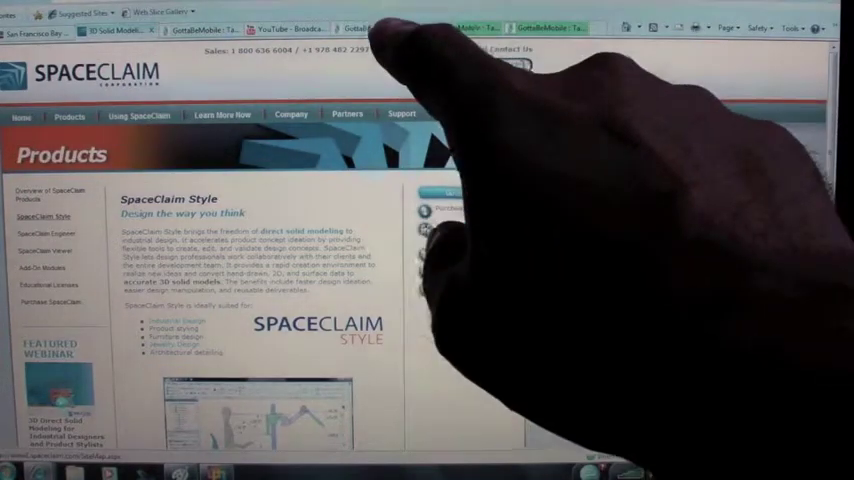
Switch back to the YouTube homepage browser tab
left_click(285, 28)
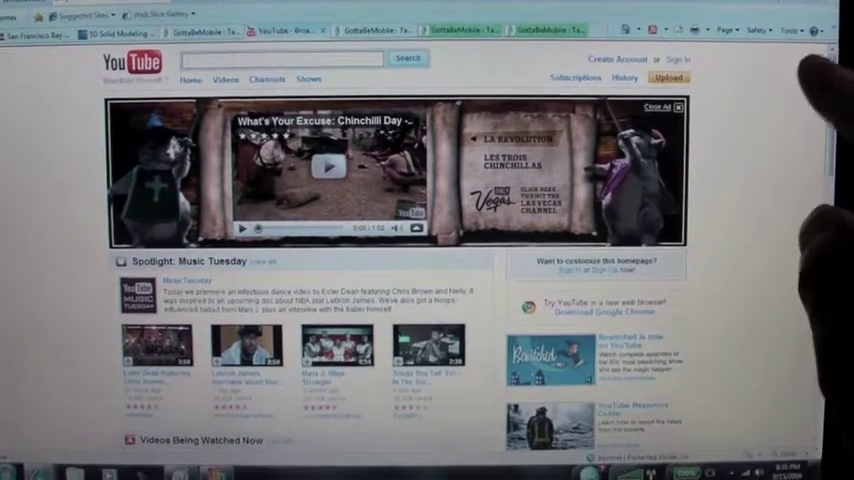
scroll(400, 300, "down", 3)
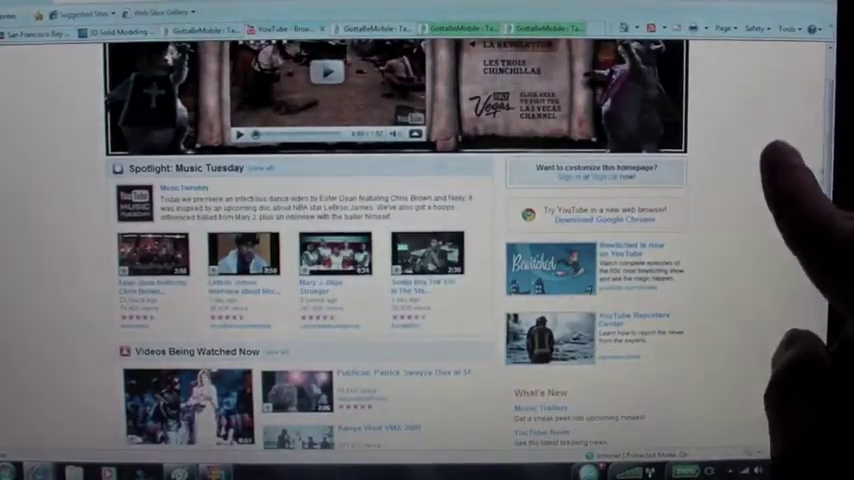
scroll(400, 300, "up", 3)
scroll(400, 300, "down", 2)
scroll(400, 300, "down", 2)
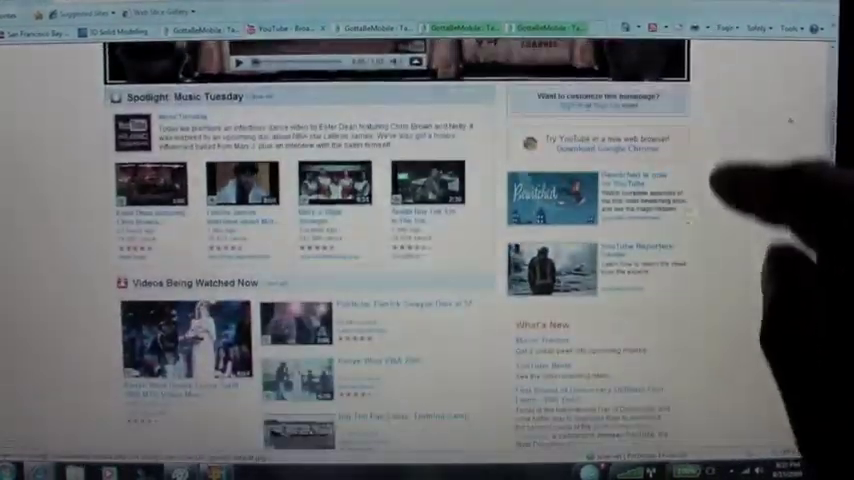
scroll(400, 300, "down", 3)
scroll(400, 300, "down", 3)
scroll(400, 300, "down", 2)
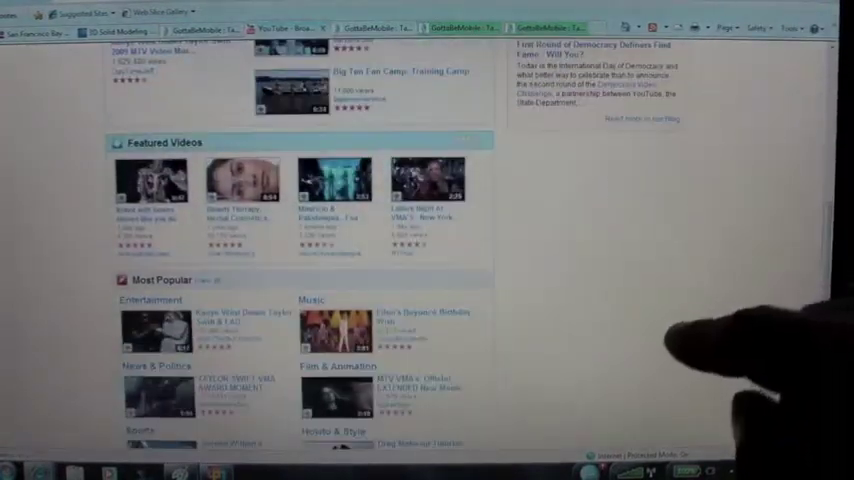
scroll(400, 300, "down", 3)
scroll(400, 300, "down", 3)
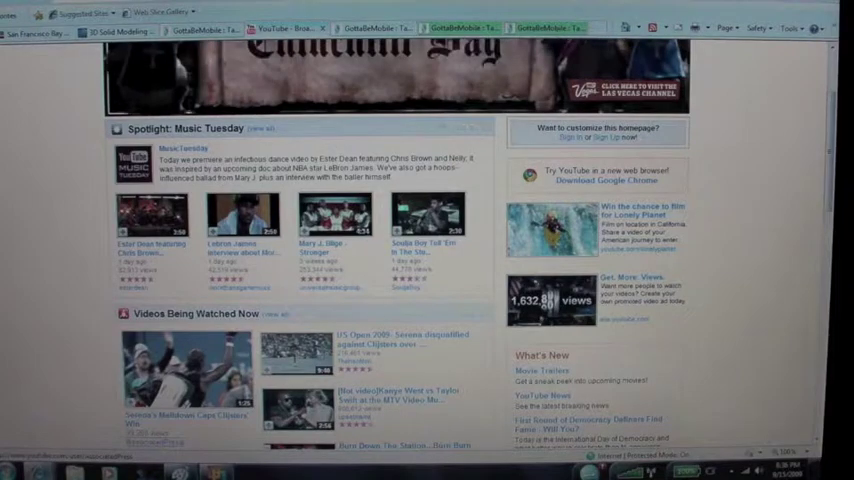
scroll(400, 250, "up", 3)
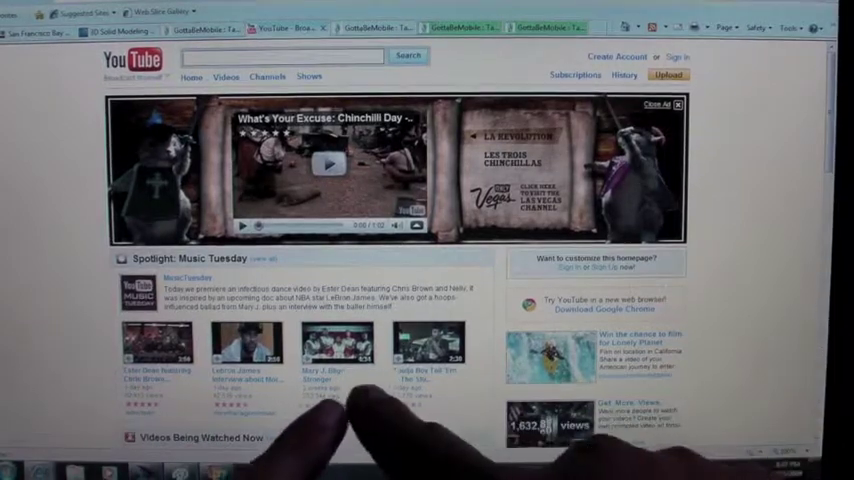
scroll(330, 380, "up", 10)
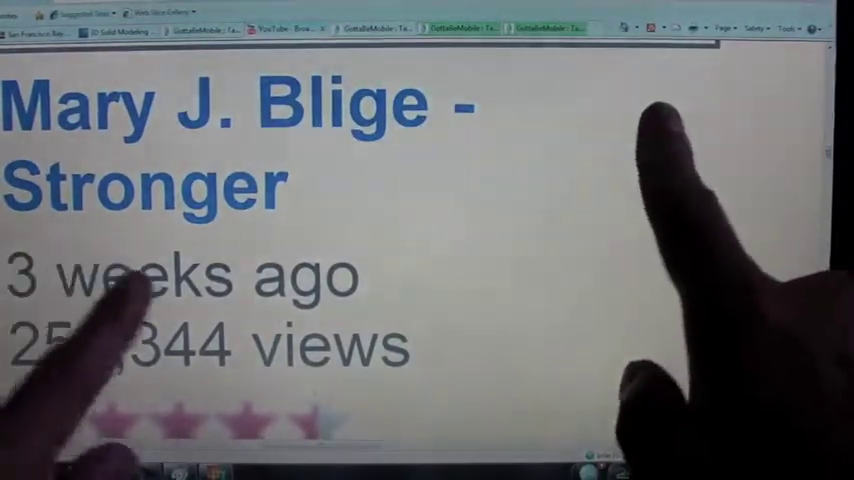
scroll(330, 350, "down", 10)
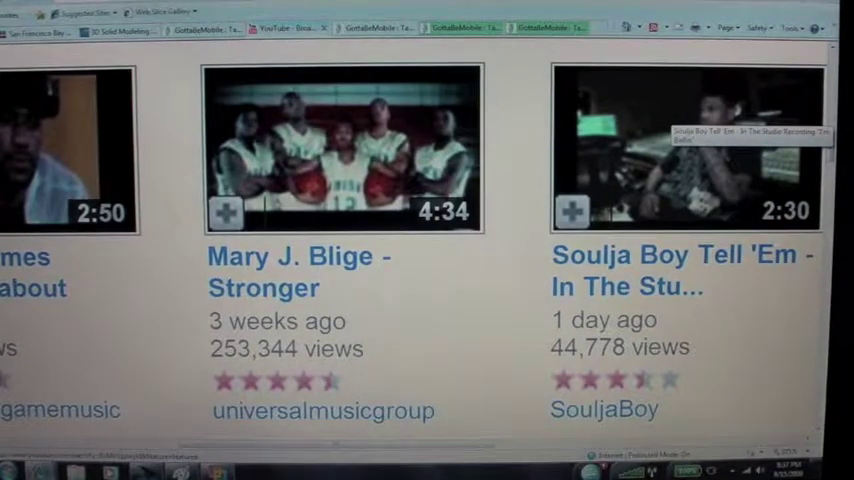
scroll(400, 250, "down", 10)
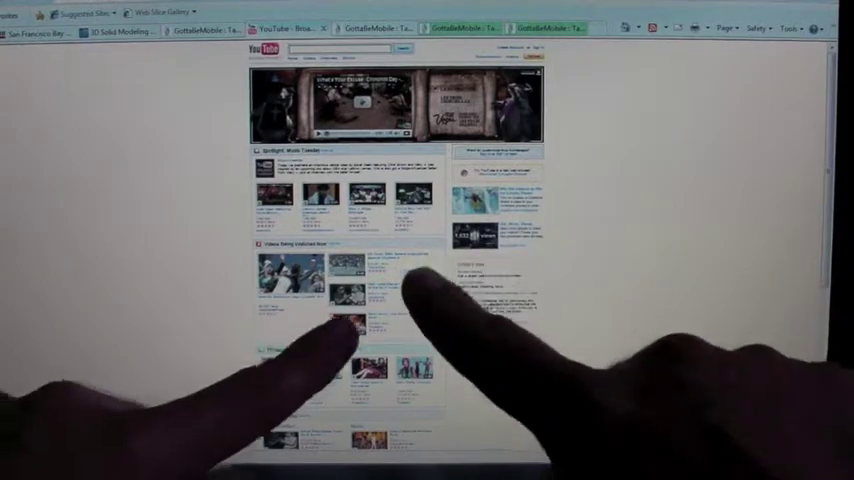
scroll(400, 300, "up", 10)
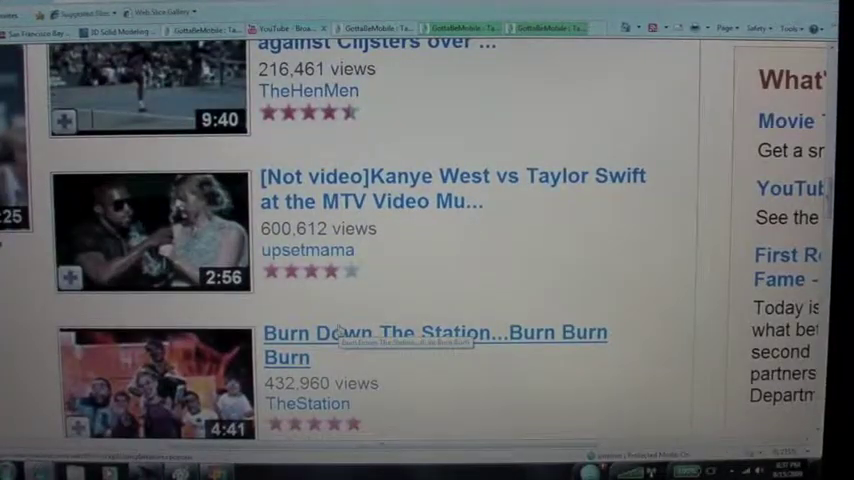
scroll(400, 250, "down", 10)
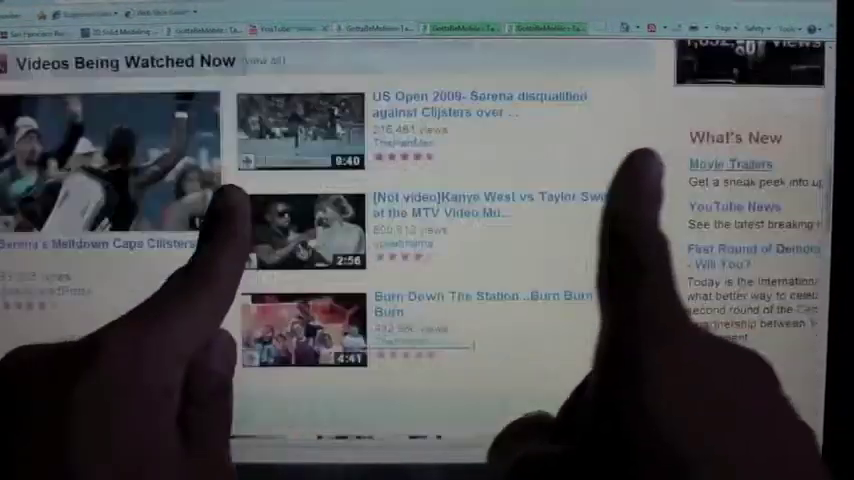